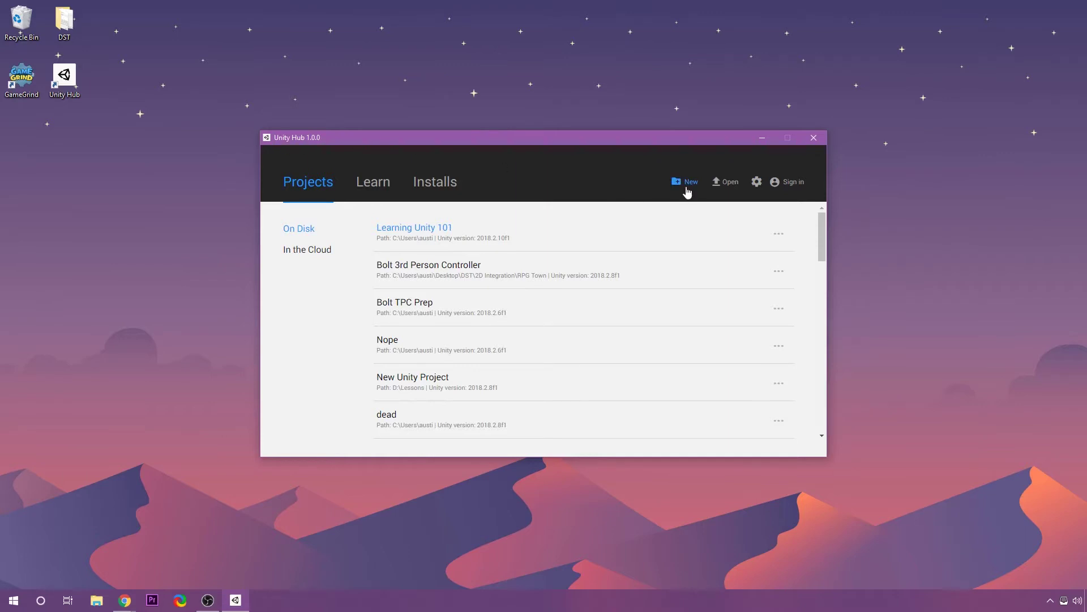
Start a new project in Unity Hub and name it 'Unity 101 Intro'
left_click(687, 184)
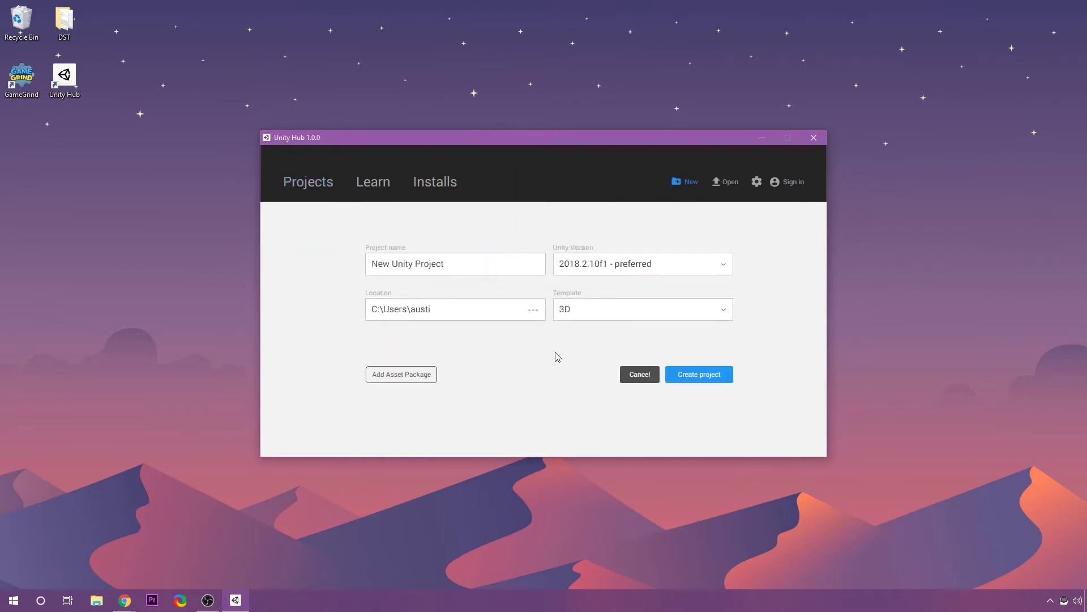
left_click_drag(448, 264, 250, 243)
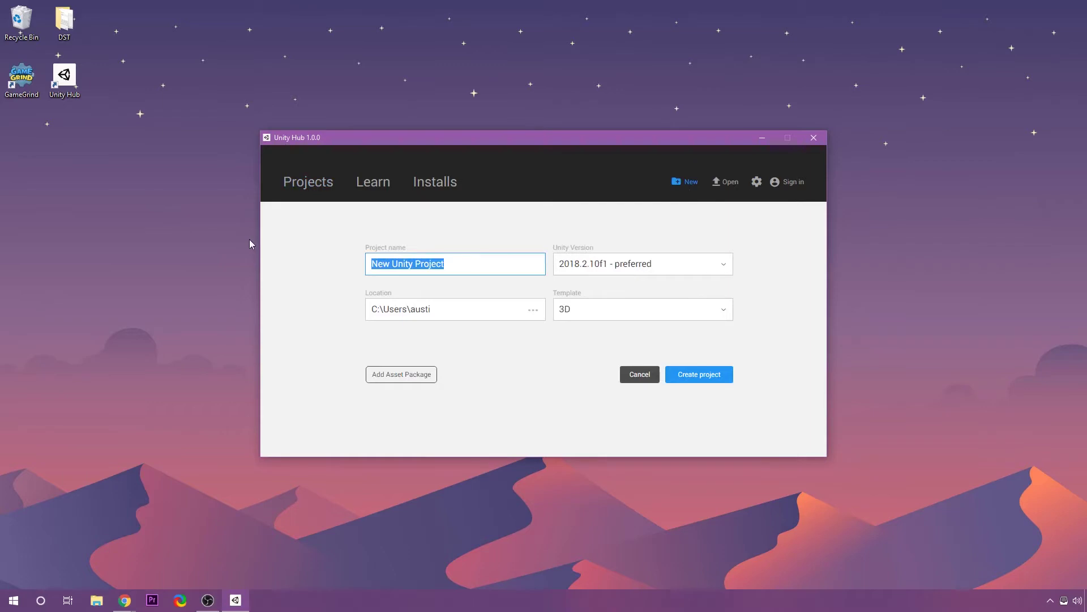
type("Unity ")
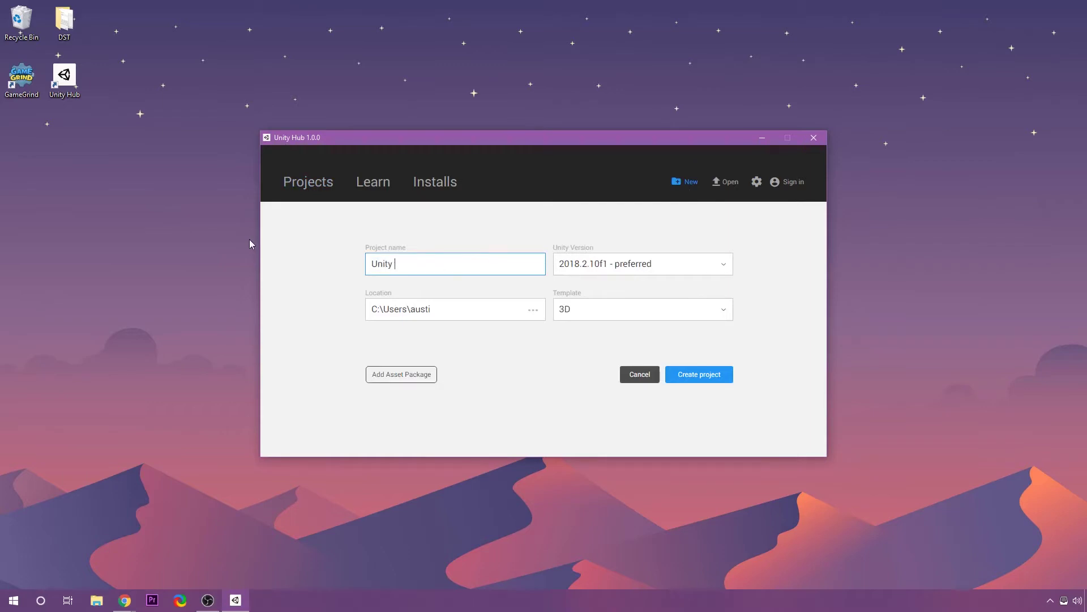
type("101 Intro")
Keep Unity version 2018.2.10f1 and the 3D template, then create the project
left_click(572, 272)
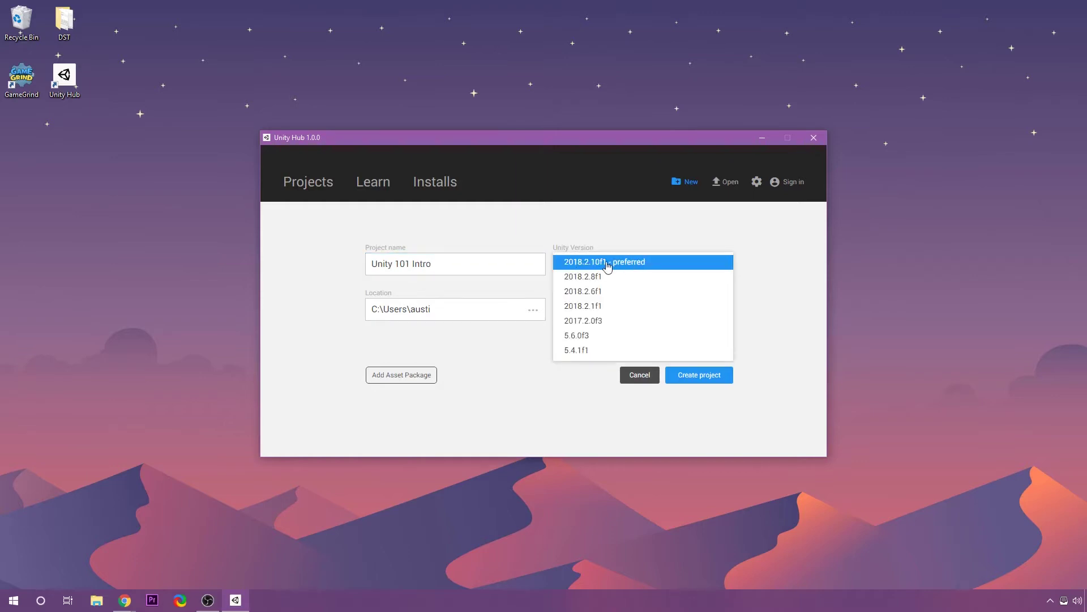
left_click(574, 264)
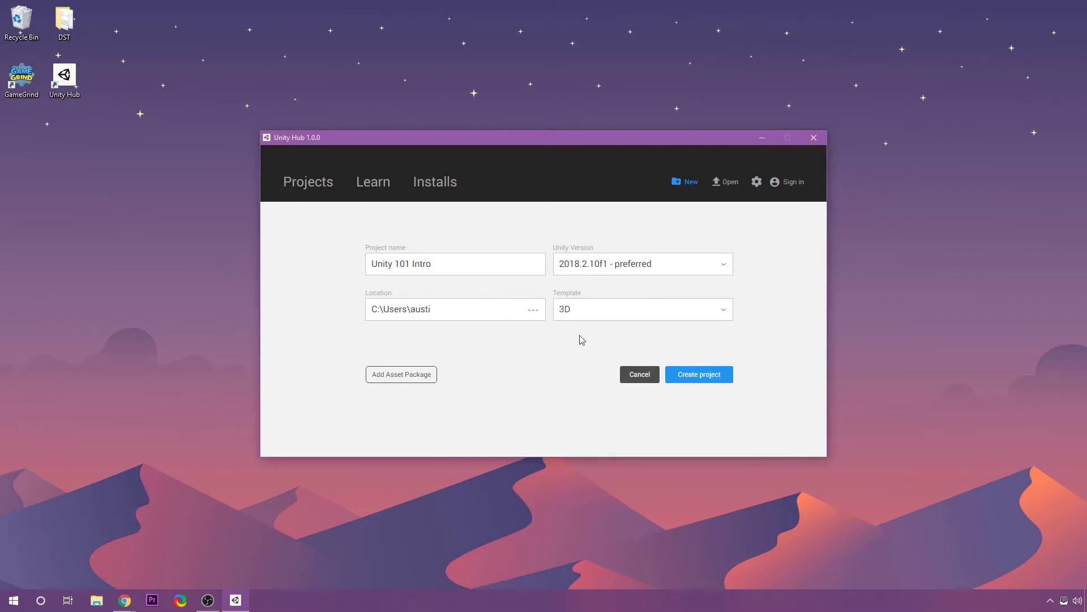
left_click(597, 312)
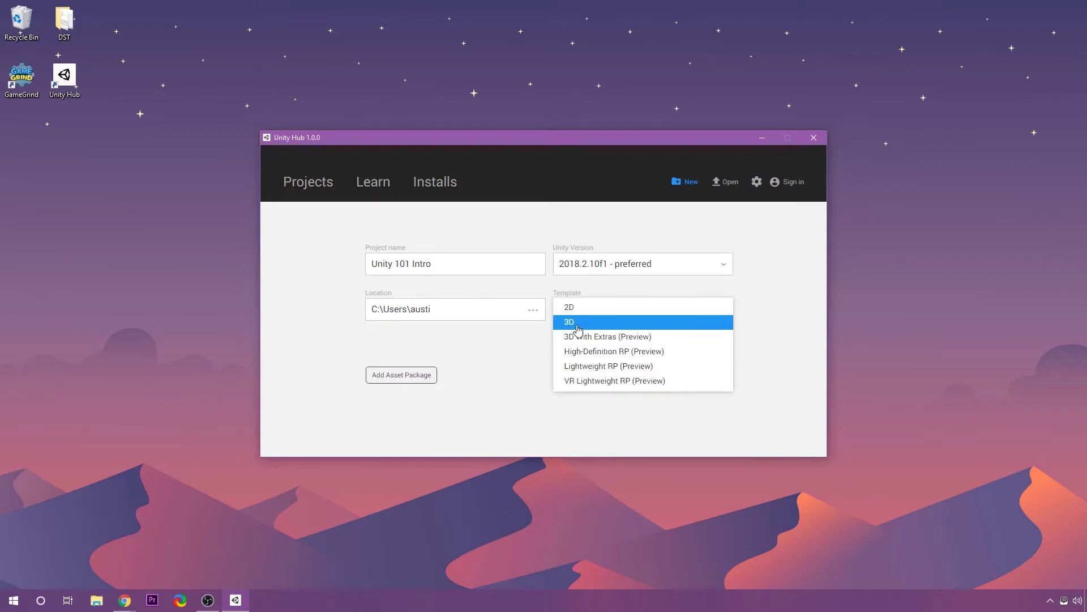
left_click(576, 329)
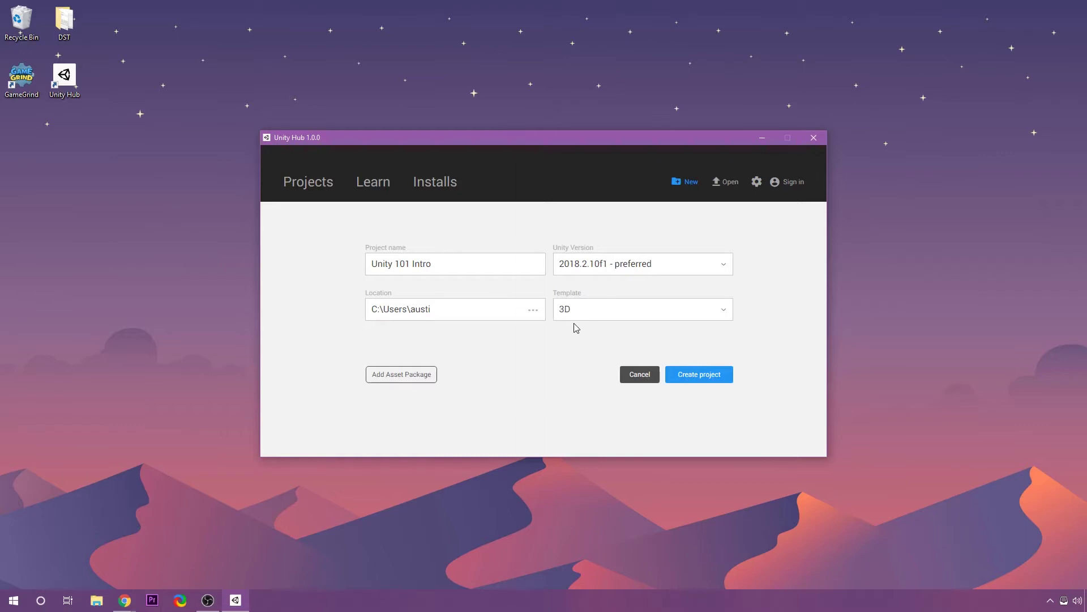
left_click(577, 315)
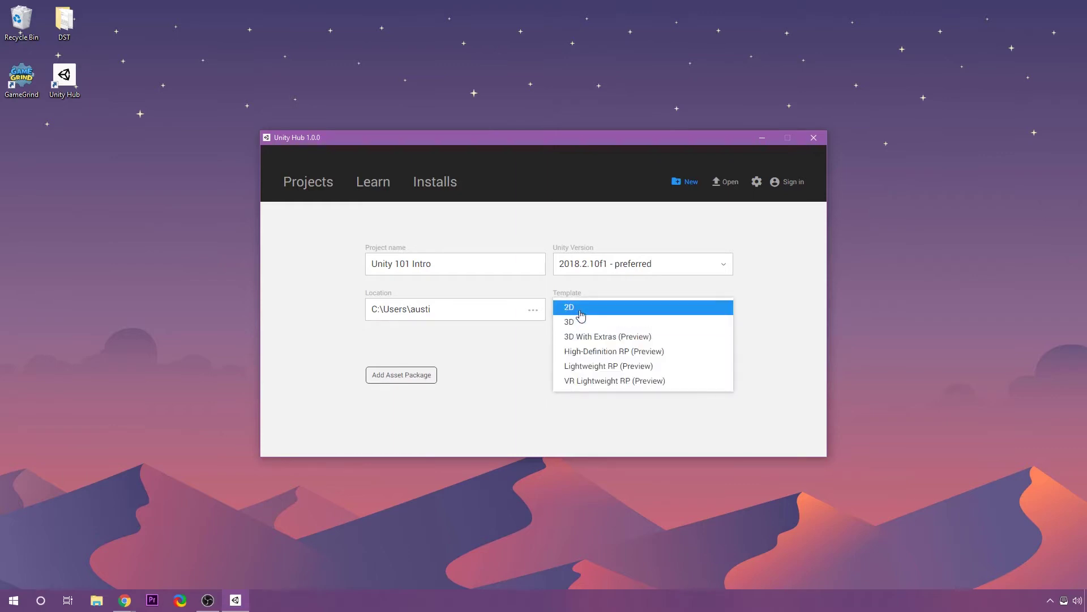
left_click(579, 323)
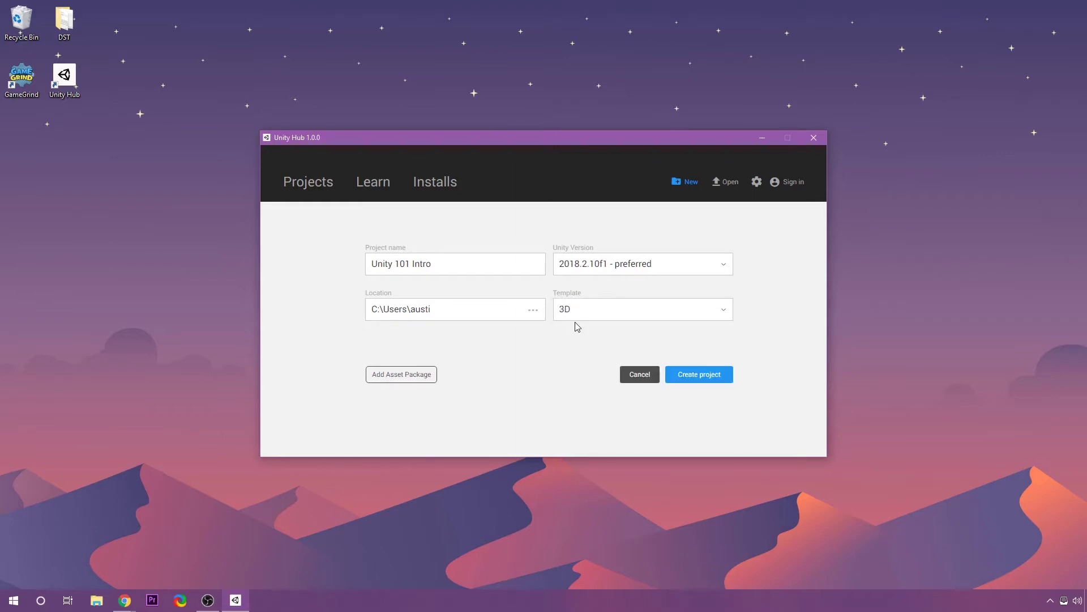
left_click(712, 383)
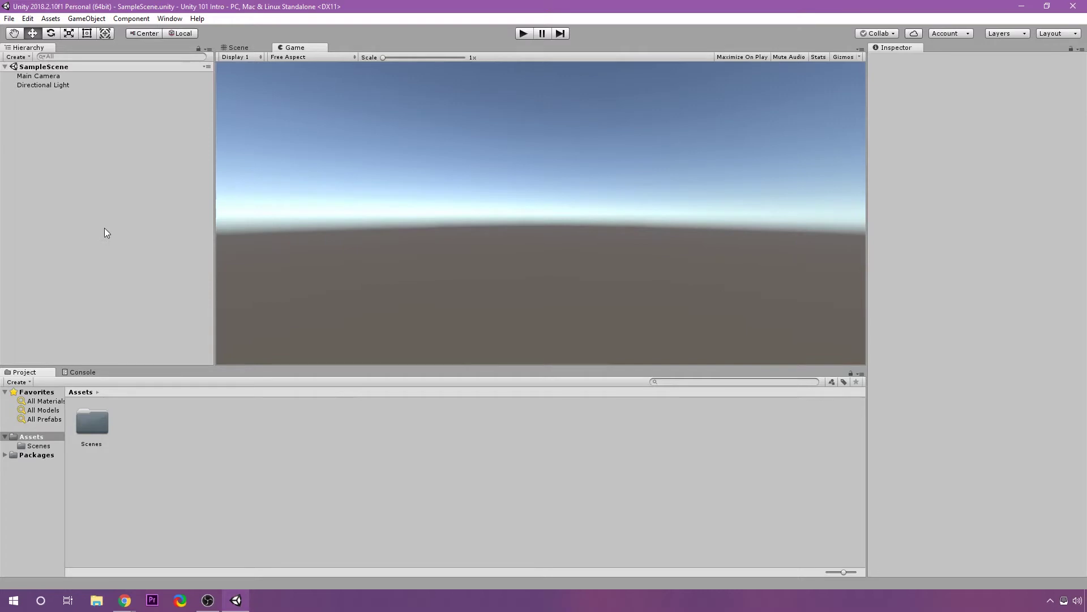
Look through the window layout list without changing it, then switch to the Hand tool
left_click(1046, 33)
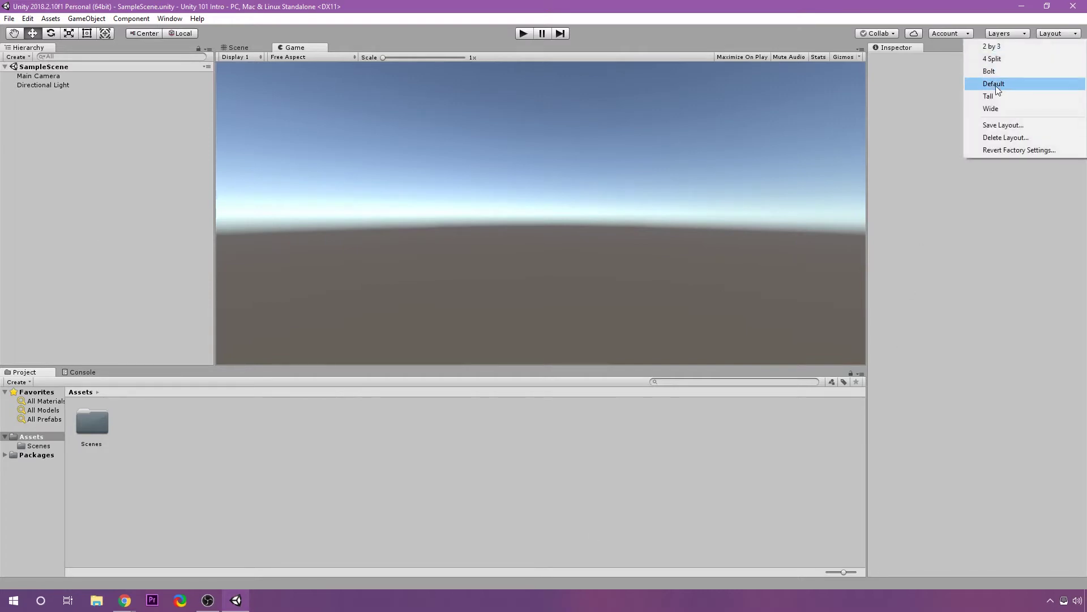
left_click(954, 324)
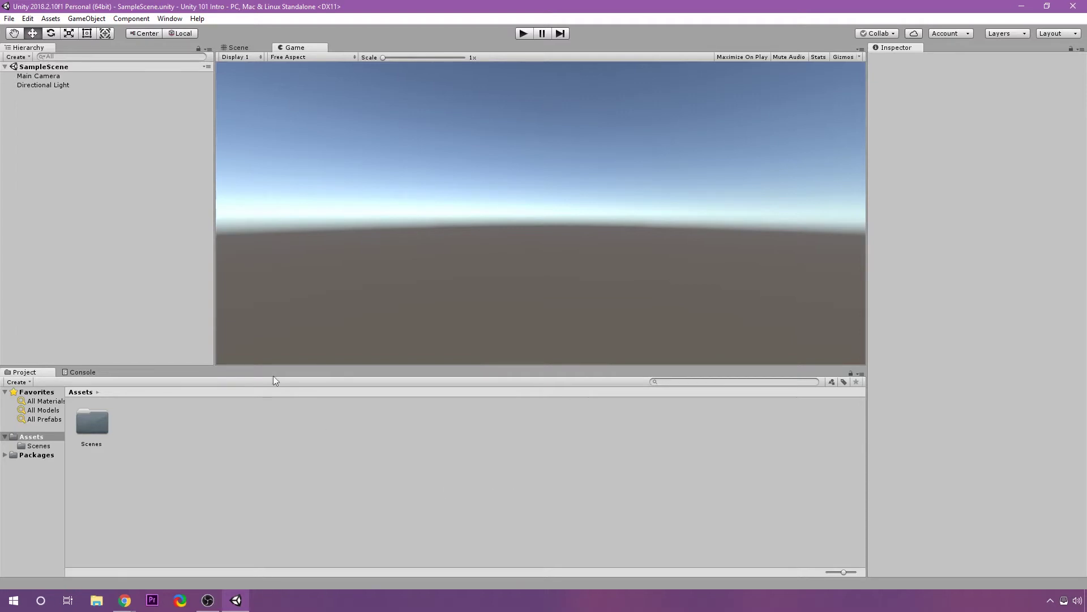
left_click(13, 33)
Return to the Move tool and show the Scenes folder with SampleScene in the Project window
left_click(34, 36)
left_click(41, 447)
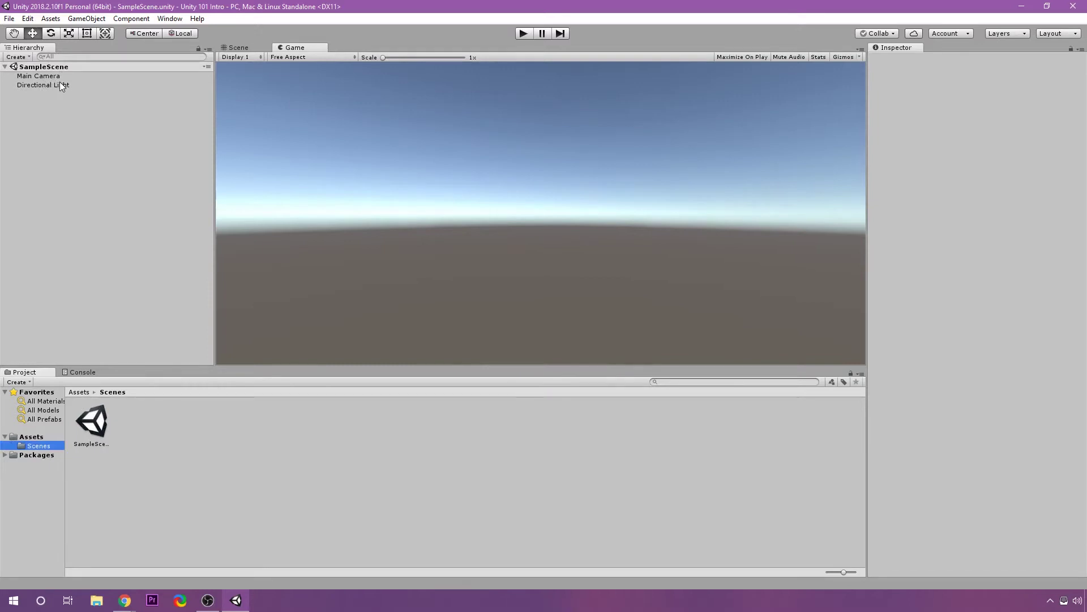
Switch to the Scene view and inspect Main Camera, Directional Light and the SampleScene entry
left_click(229, 47)
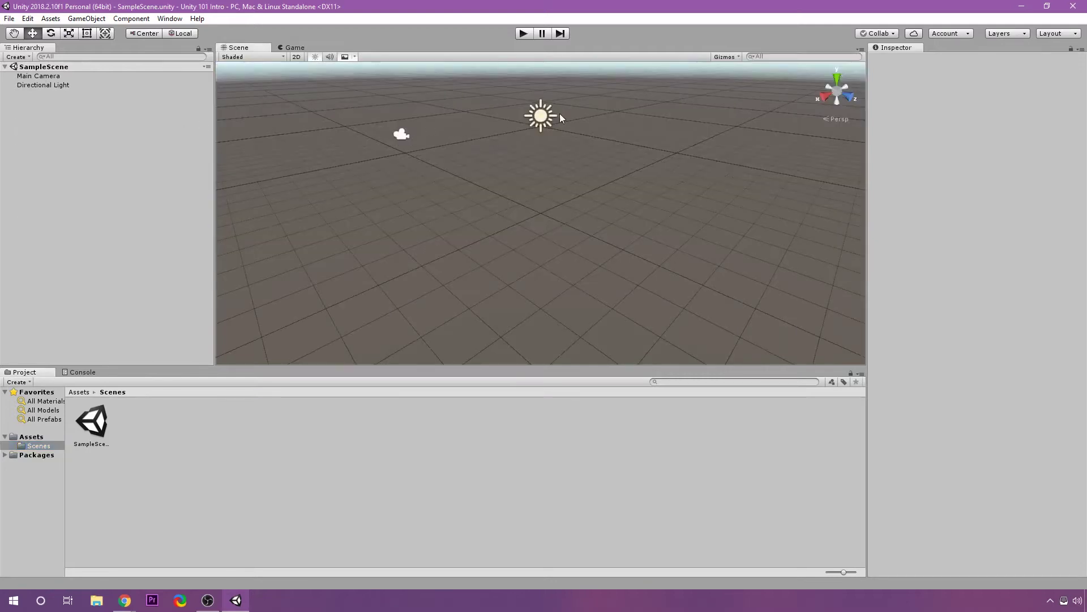
left_click(47, 78)
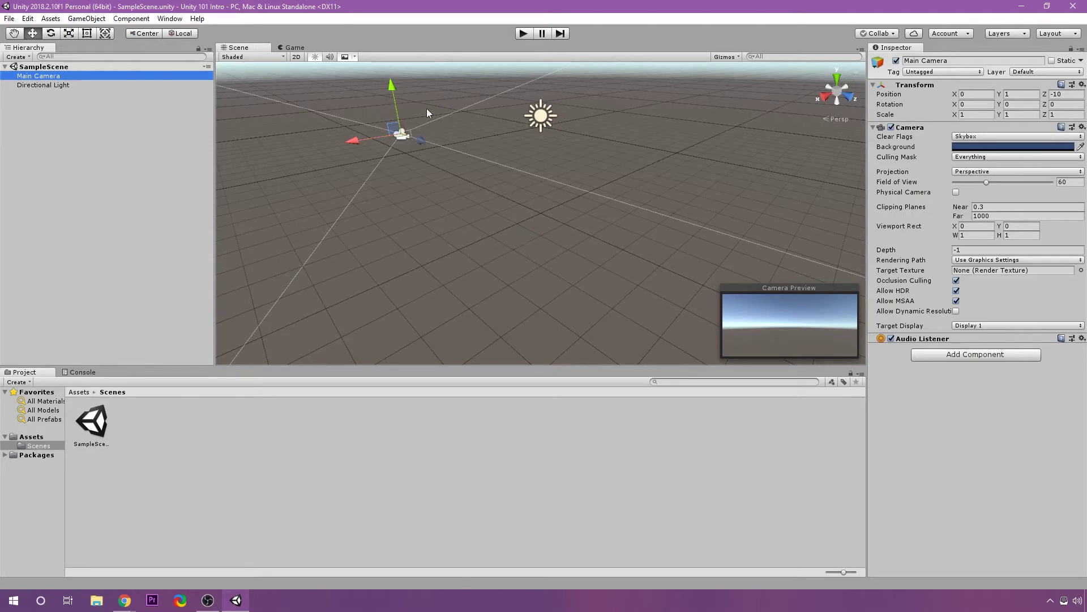
left_click(68, 87)
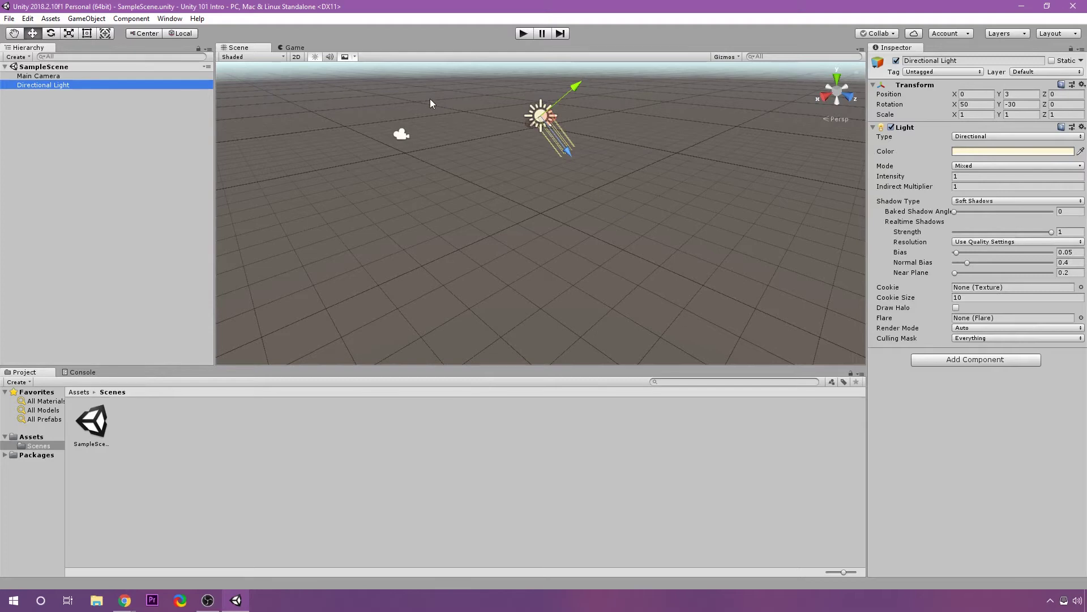
left_click(47, 69)
Compare the Main Camera and Directional Light settings, then show the top-level Assets folder
left_click(41, 75)
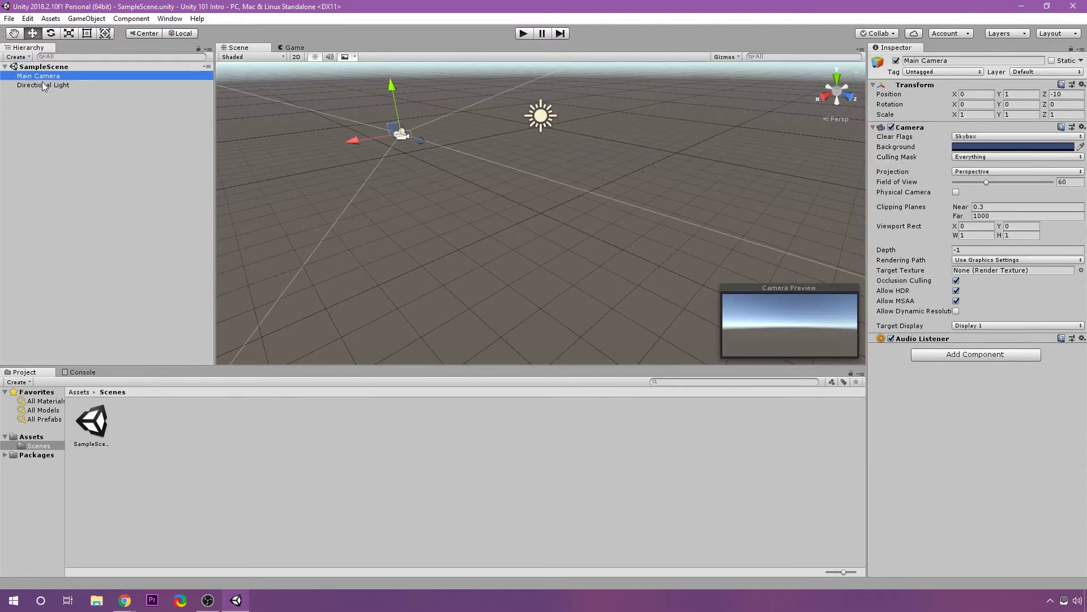
key("Down")
left_click(41, 77)
left_click(52, 111)
left_click(49, 78)
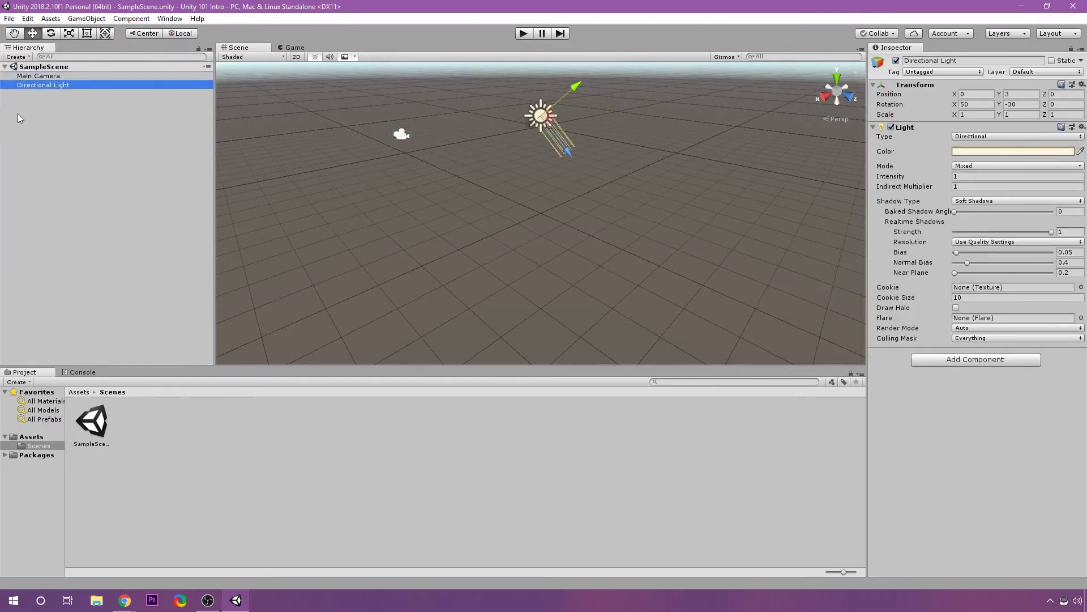
left_click(32, 78)
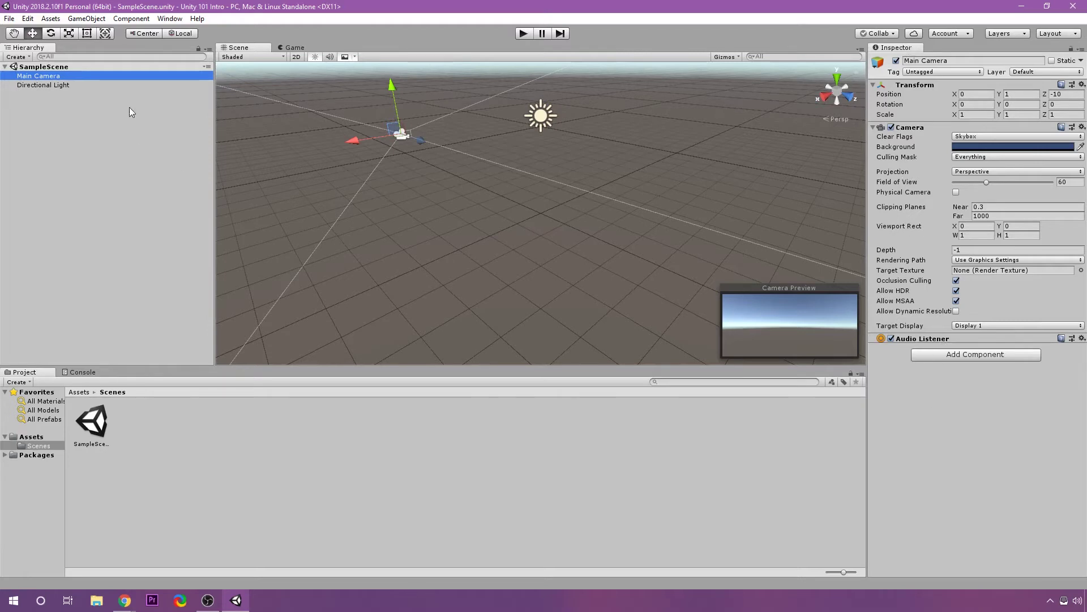
left_click(57, 83)
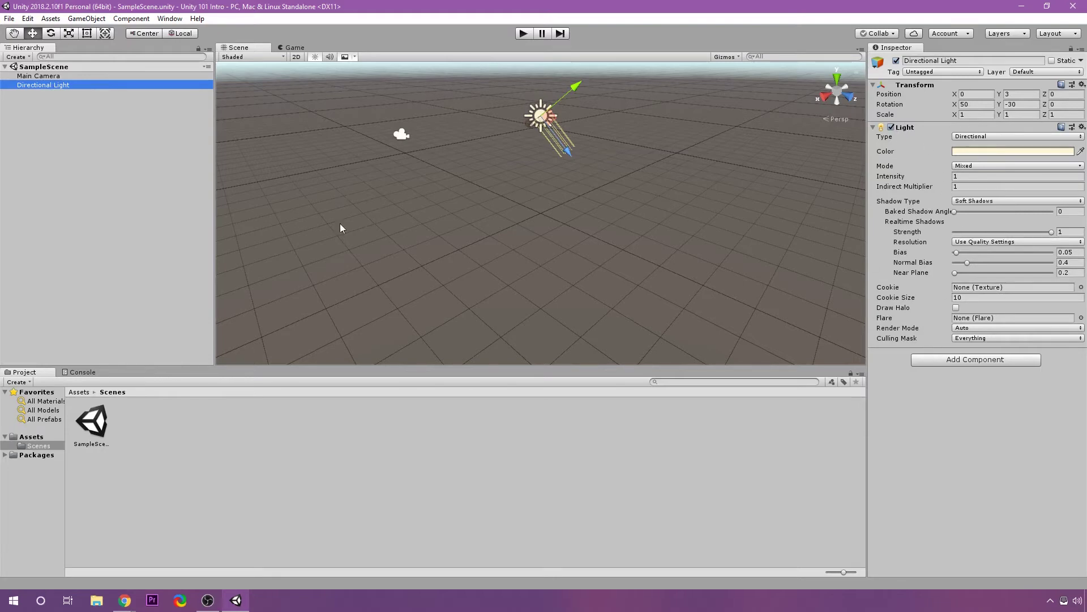
left_click(401, 134)
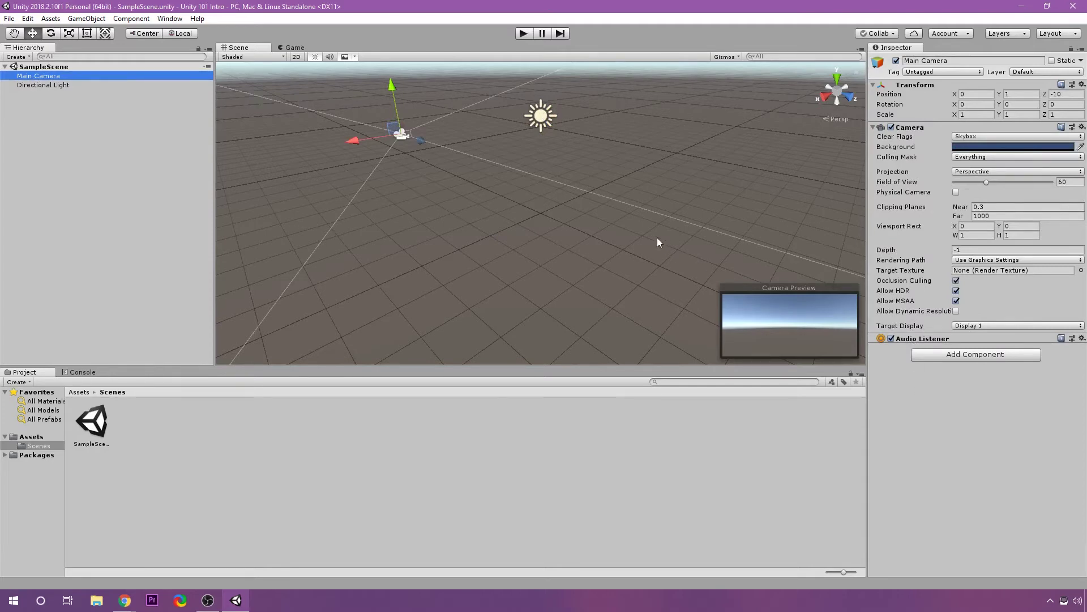
left_click(43, 85)
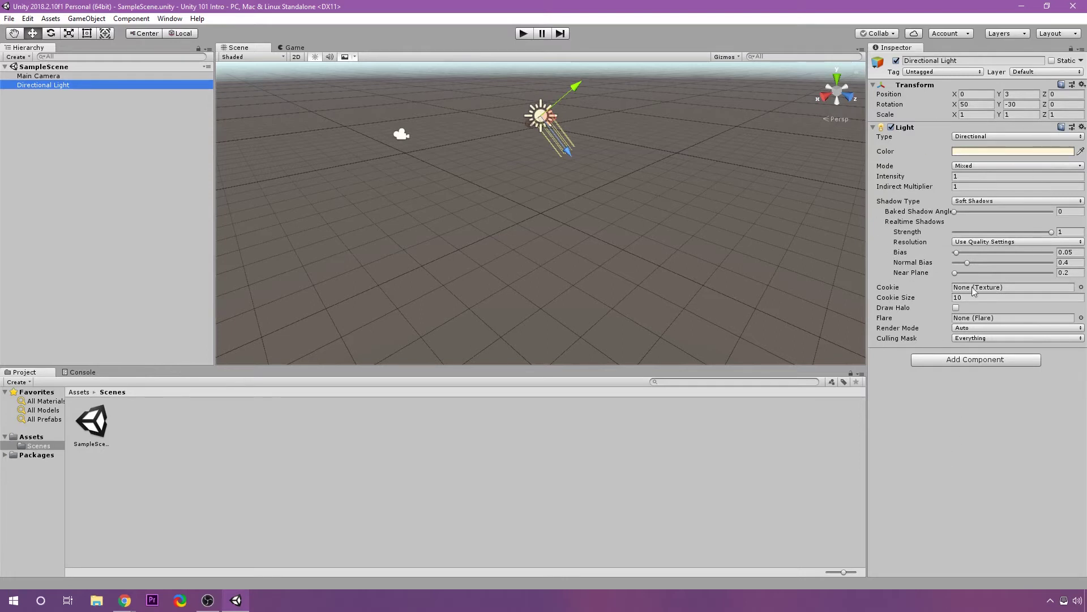
left_click(23, 77)
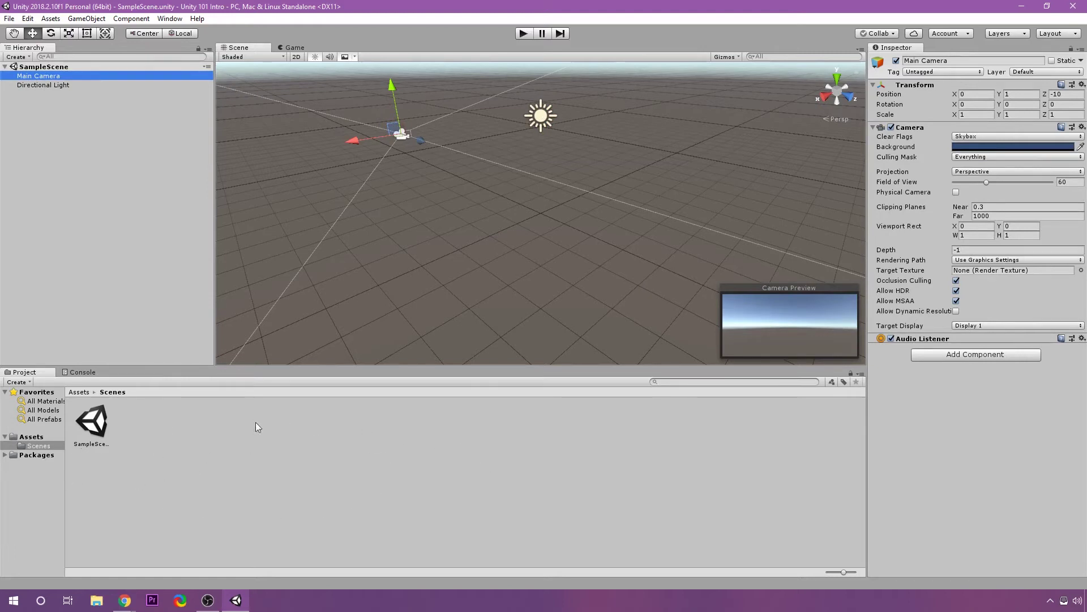
left_click(34, 437)
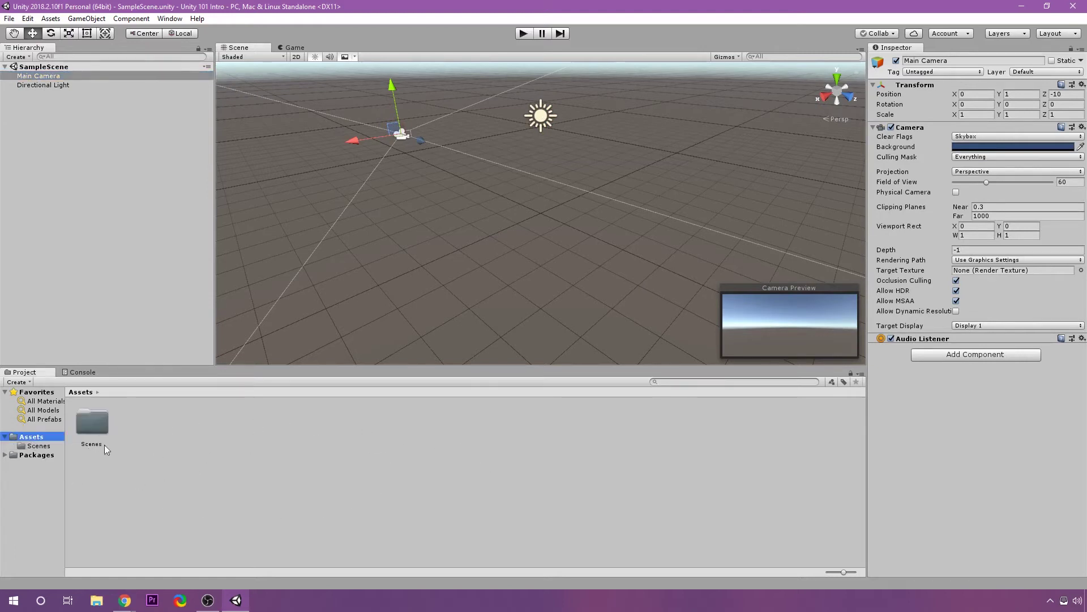
Show the project in File Explorer, browse into Assets to see Scenes and Scenes.meta, then close it
right_click(170, 445)
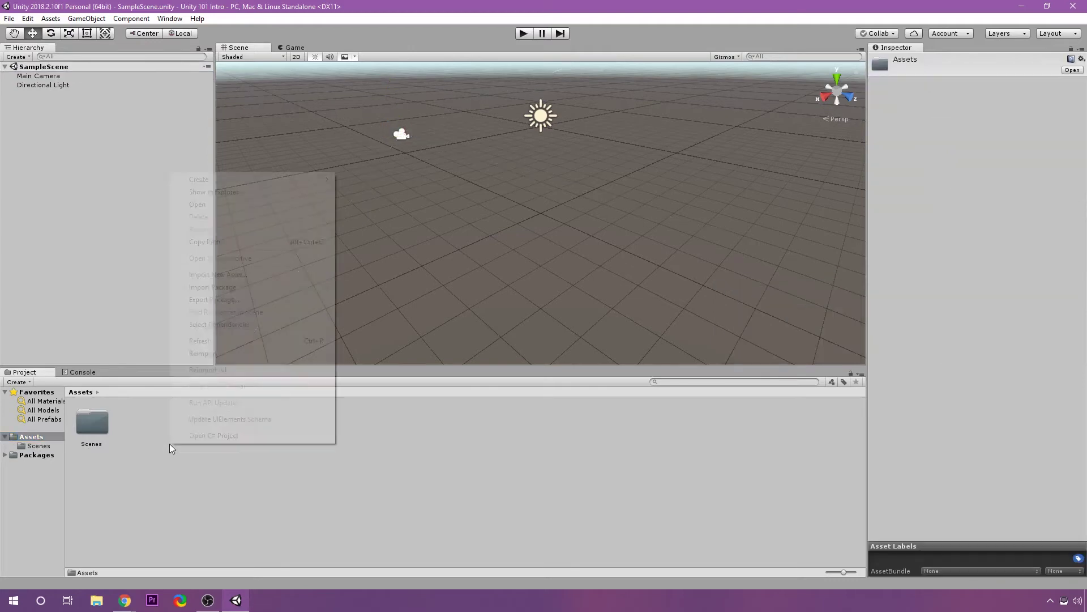
left_click(238, 193)
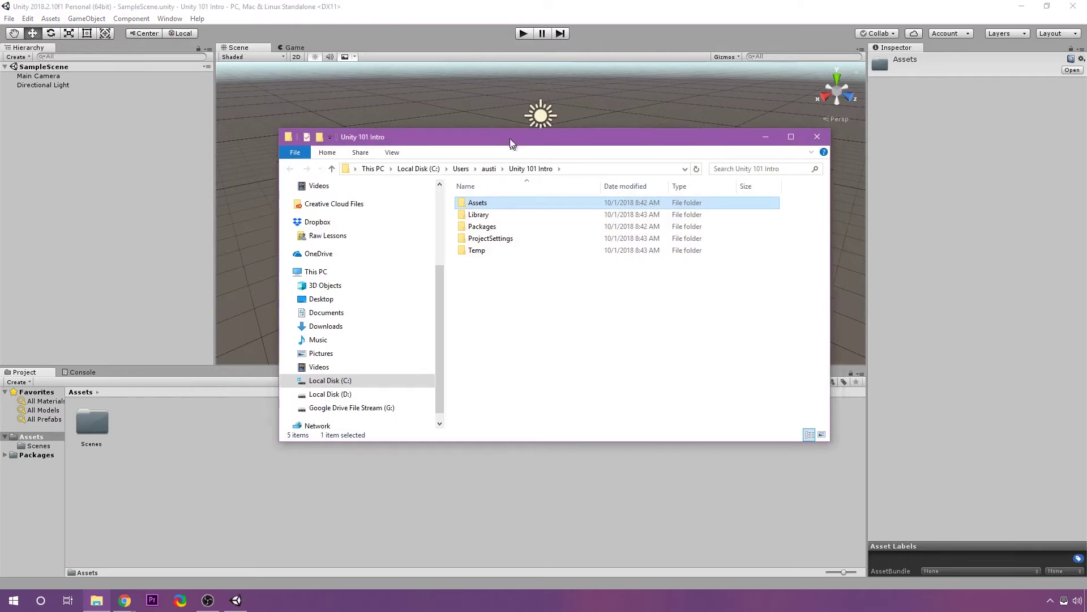
left_click_drag(509, 142, 505, 125)
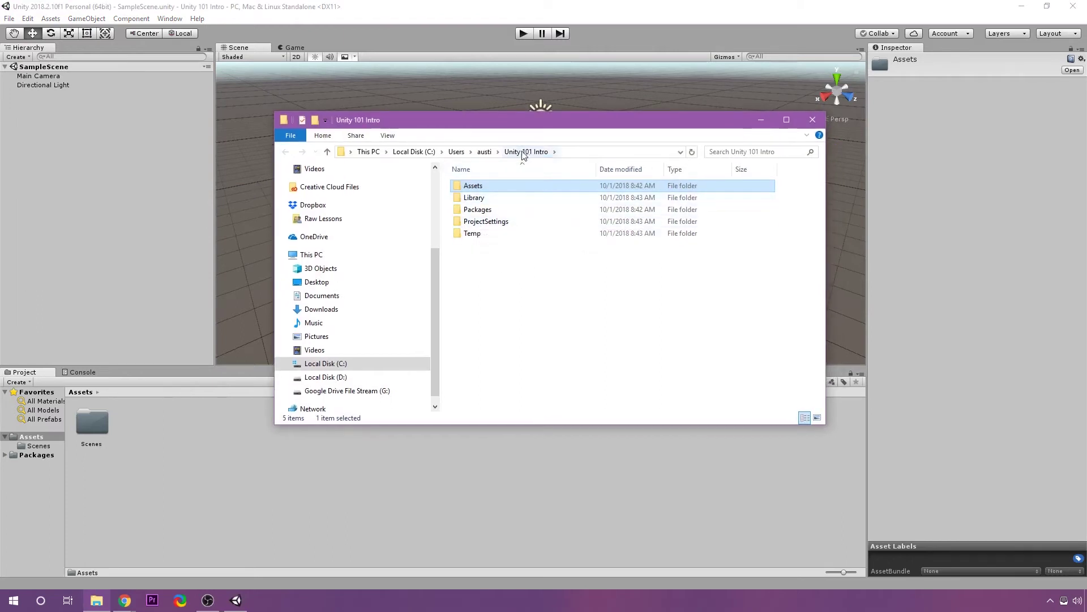
double_click(475, 185)
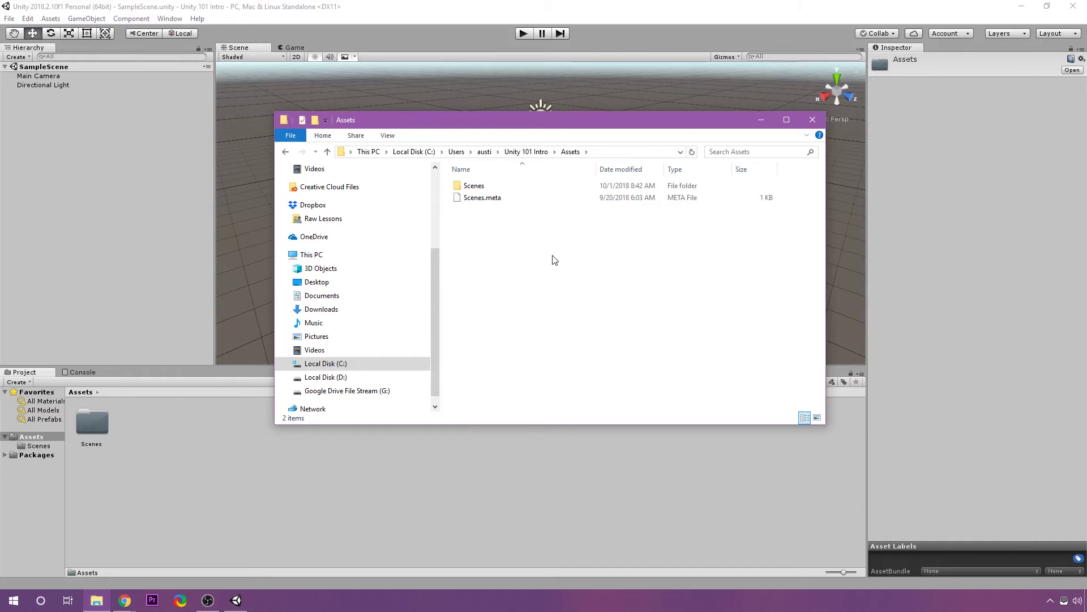
left_click(813, 120)
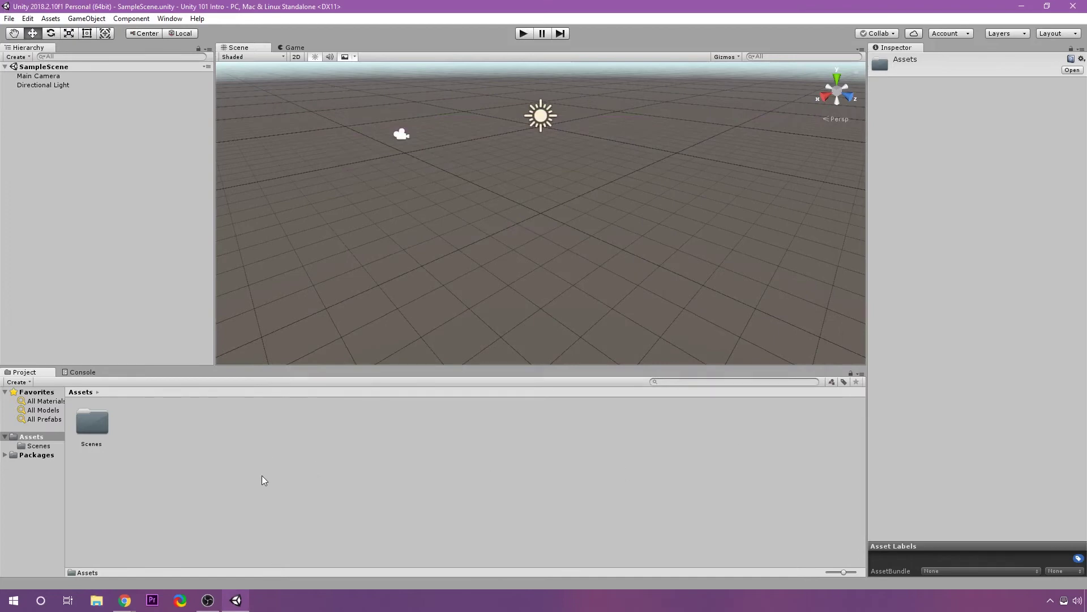
Open the Scenes folder, select SampleScene, then bring up the empty Console
left_click(91, 431)
double_click(89, 430)
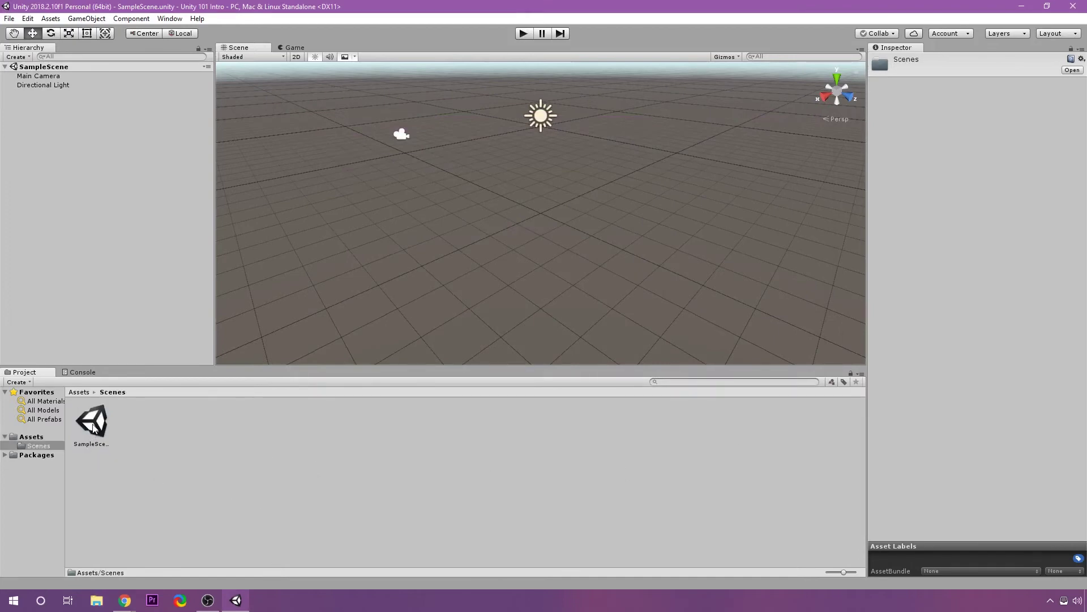
left_click(94, 429)
left_click(235, 442)
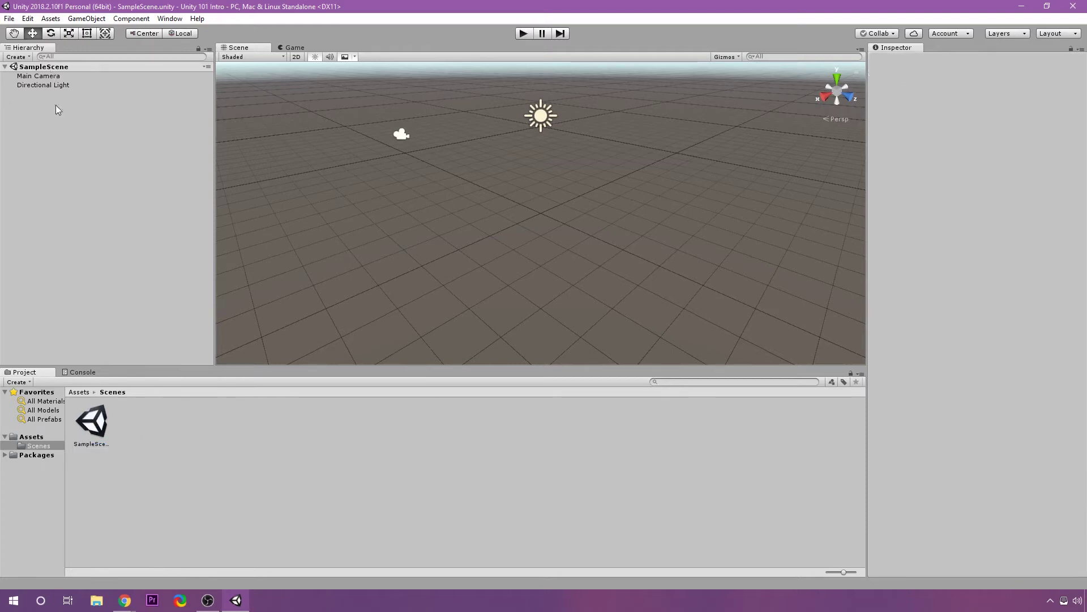
left_click(81, 372)
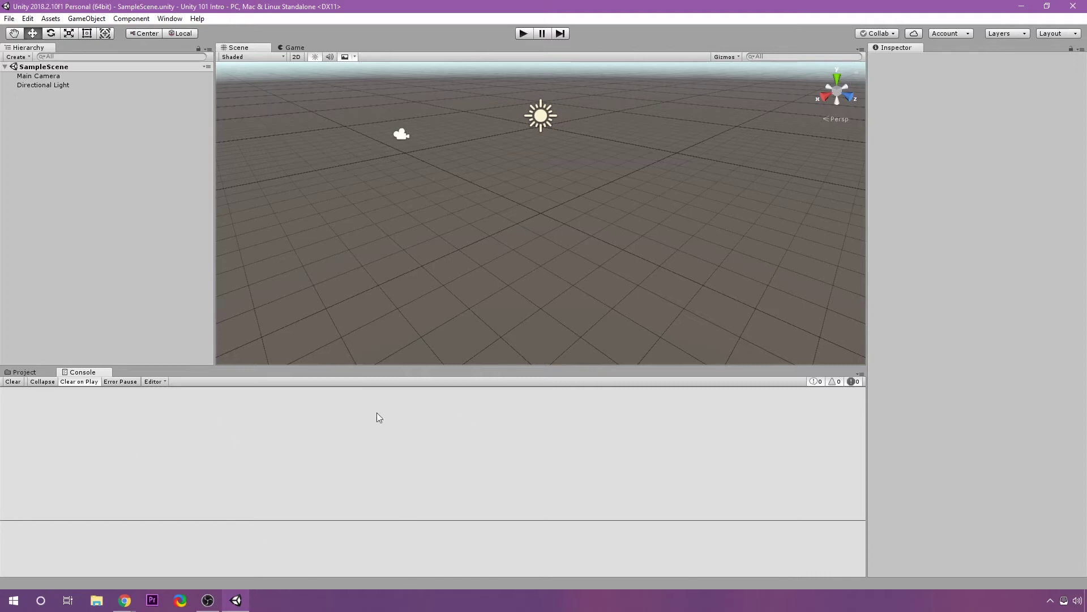
Go back to the Project tab and drag the Game tab out into a floating window
left_click(23, 372)
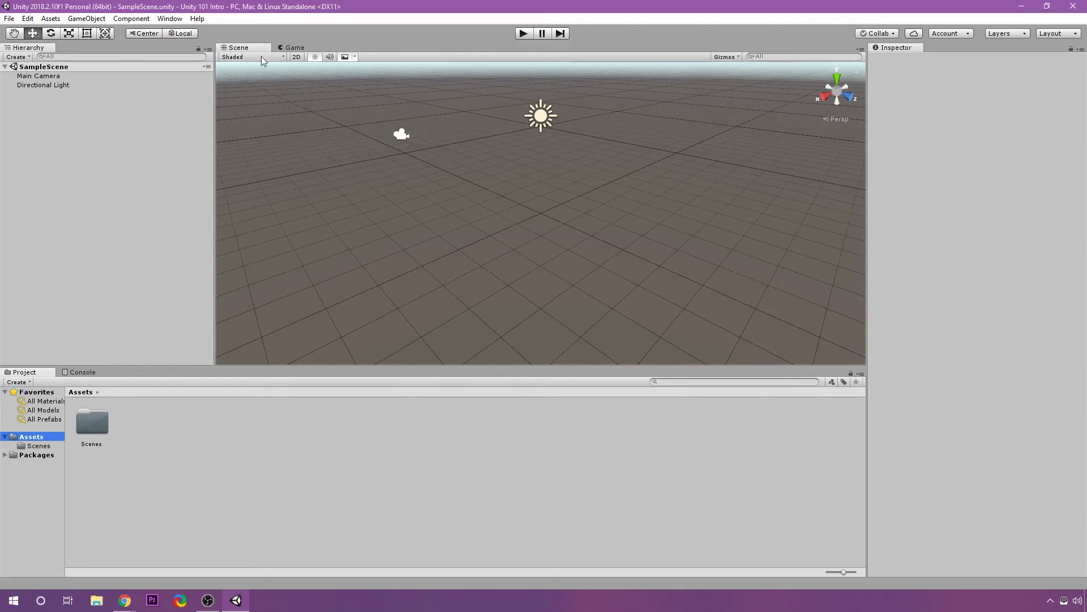
left_click_drag(295, 50, 440, 474)
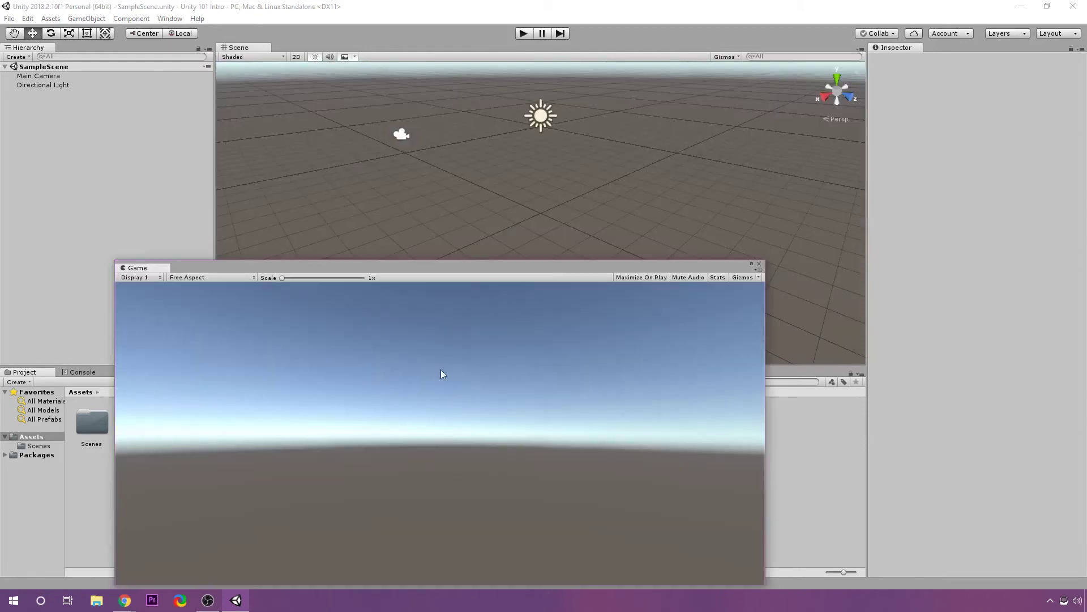
Move the floating Game window around the screen, then dock it back beside the Scene tab
left_click_drag(419, 272, 552, 167)
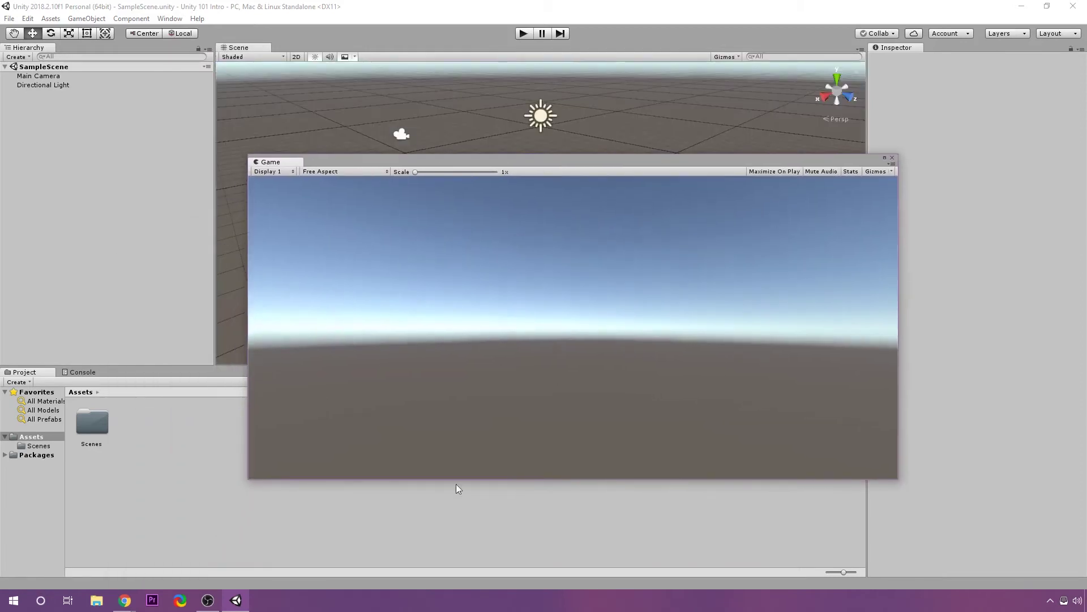
left_click_drag(604, 163, 582, 131)
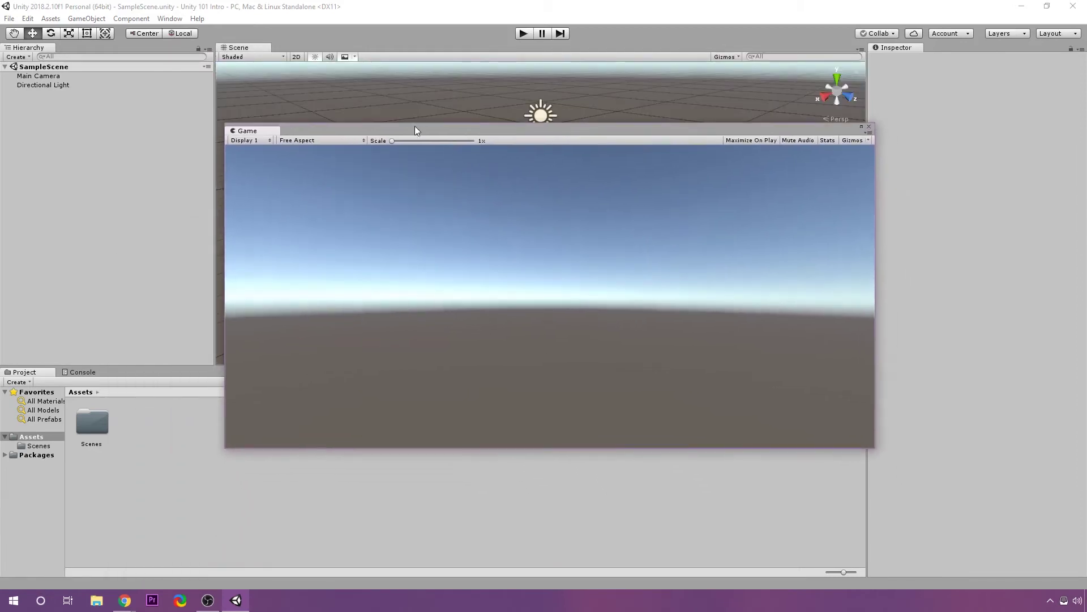
left_click_drag(415, 129, 1086, 142)
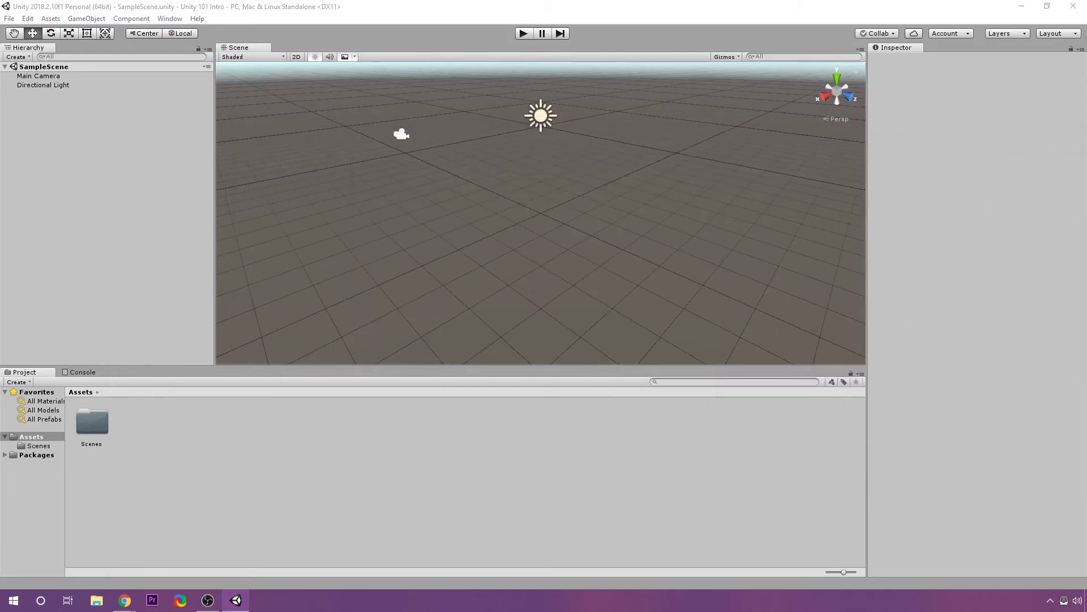
left_click_drag(1086, 142, 283, 48)
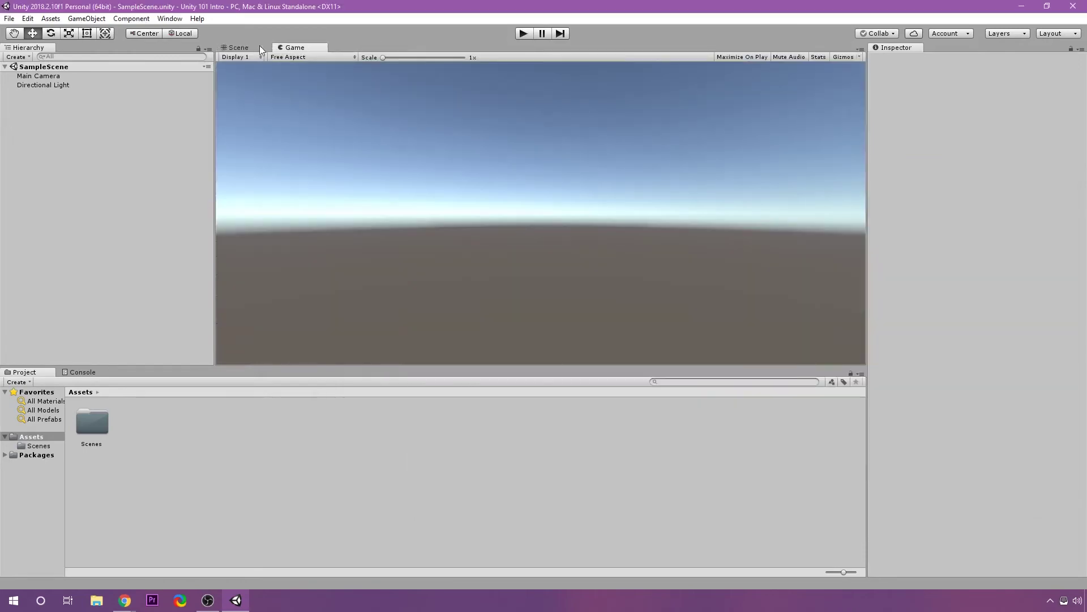
Dock the Game view to the right of the Scene view and widen it
left_click(262, 47)
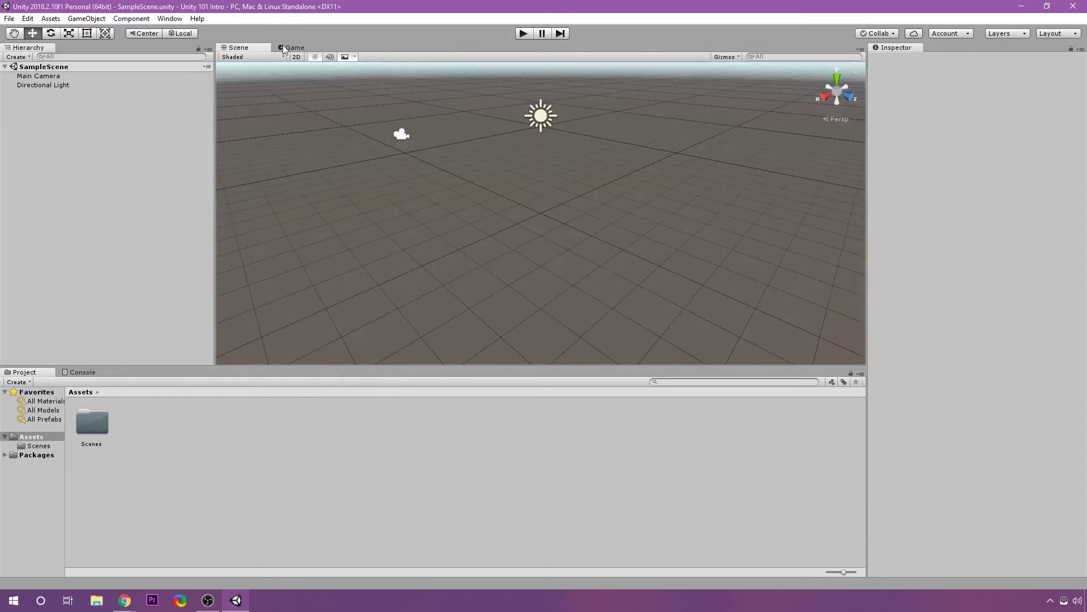
left_click_drag(284, 48, 728, 246)
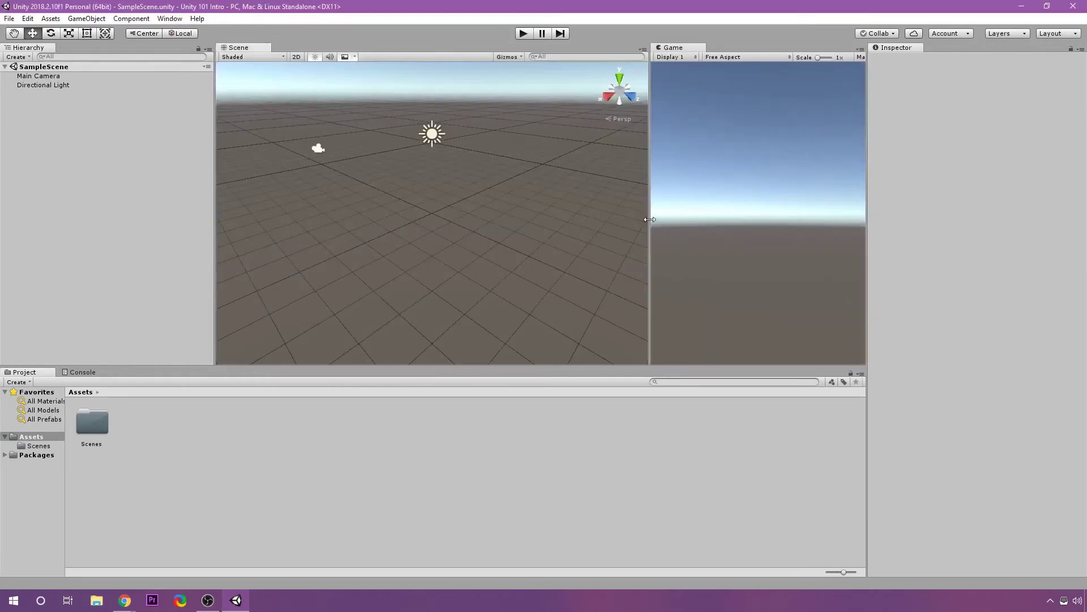
left_click_drag(649, 219, 520, 220)
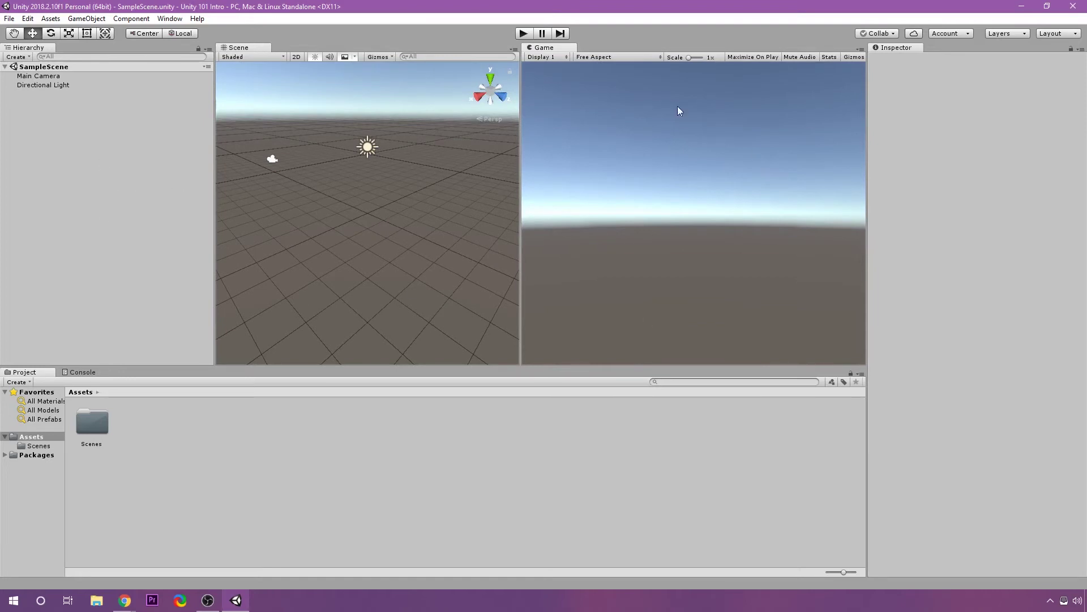
Save the arrangement as the layout 'My Layout' and reapply it
left_click(1058, 33)
left_click(1002, 125)
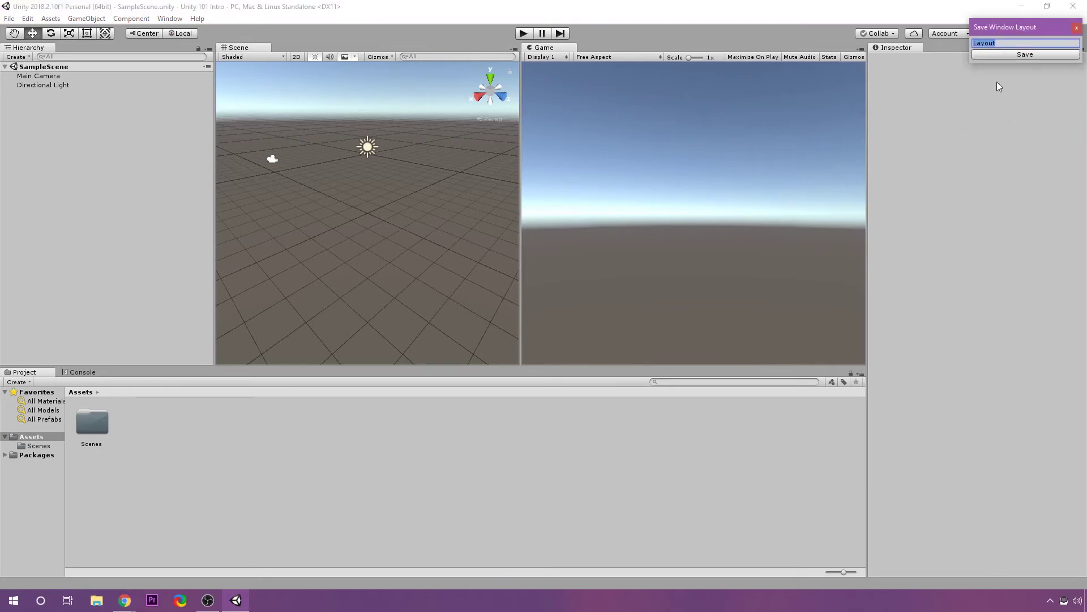
type("My Layout")
key("Return")
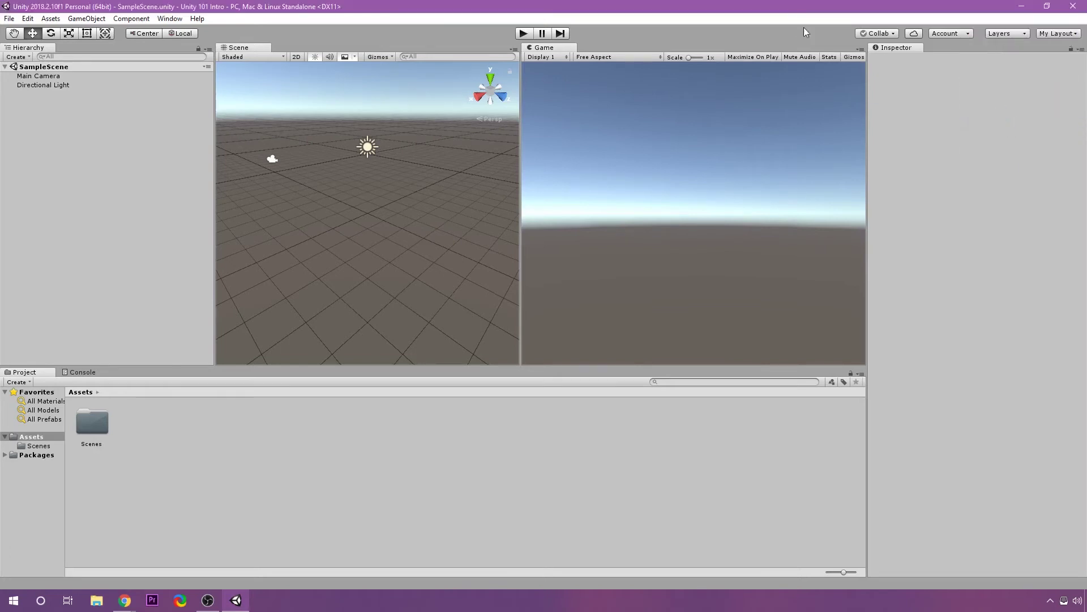
left_click(1052, 34)
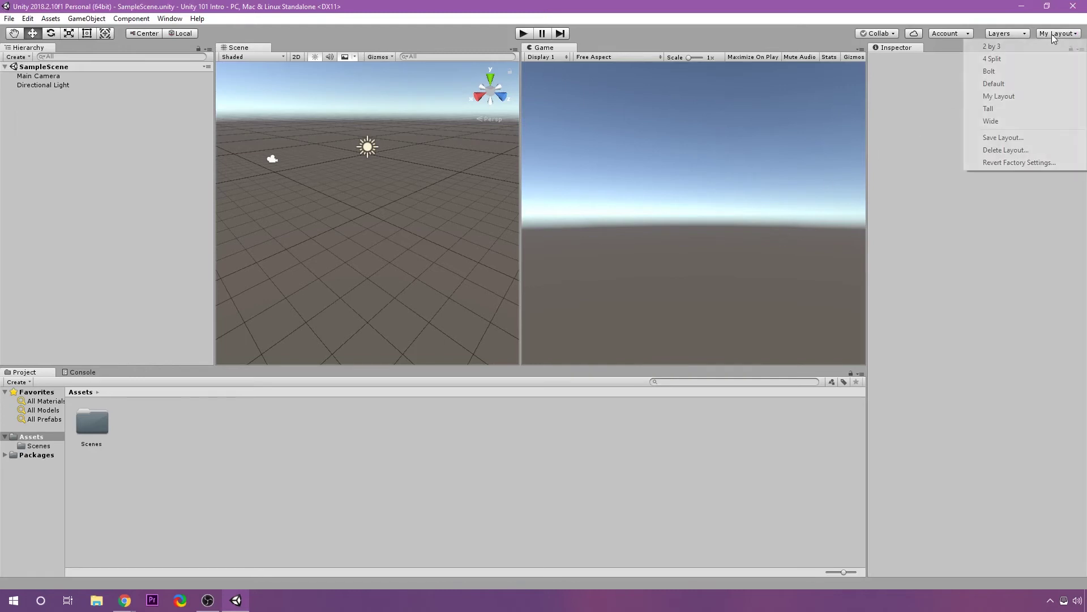
left_click(1011, 98)
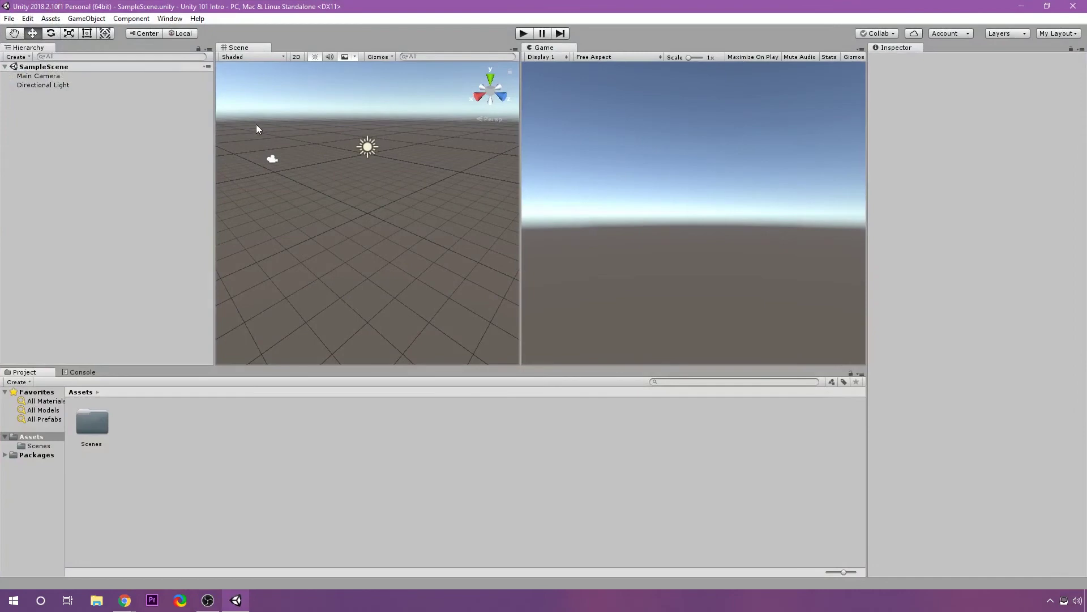
Restore the Default layout from the Layout dropdown, then reapply a layout from Window > Layouts
left_click(1056, 34)
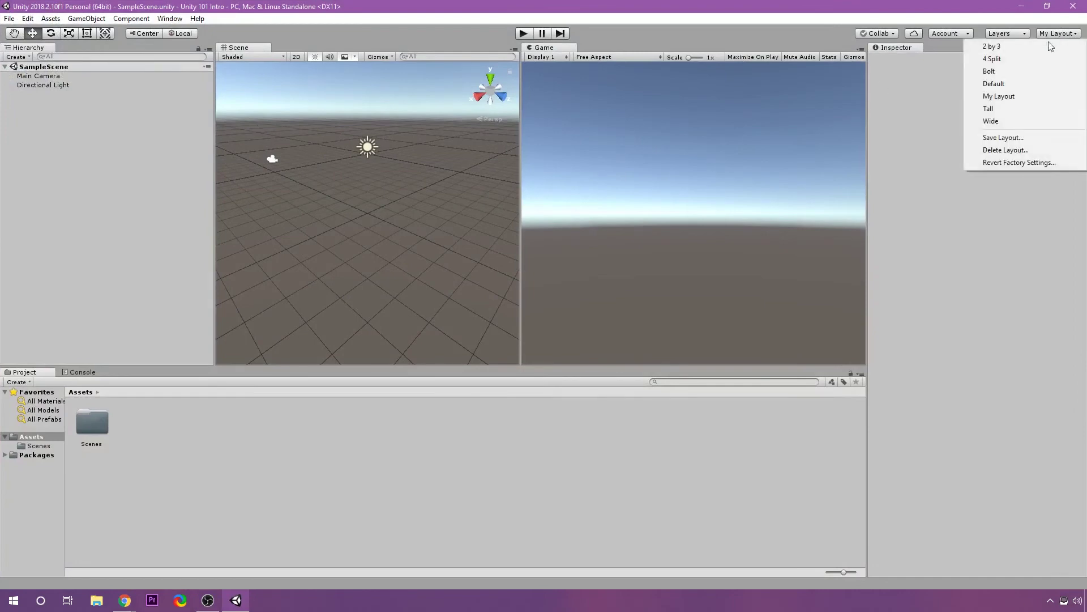
left_click(995, 86)
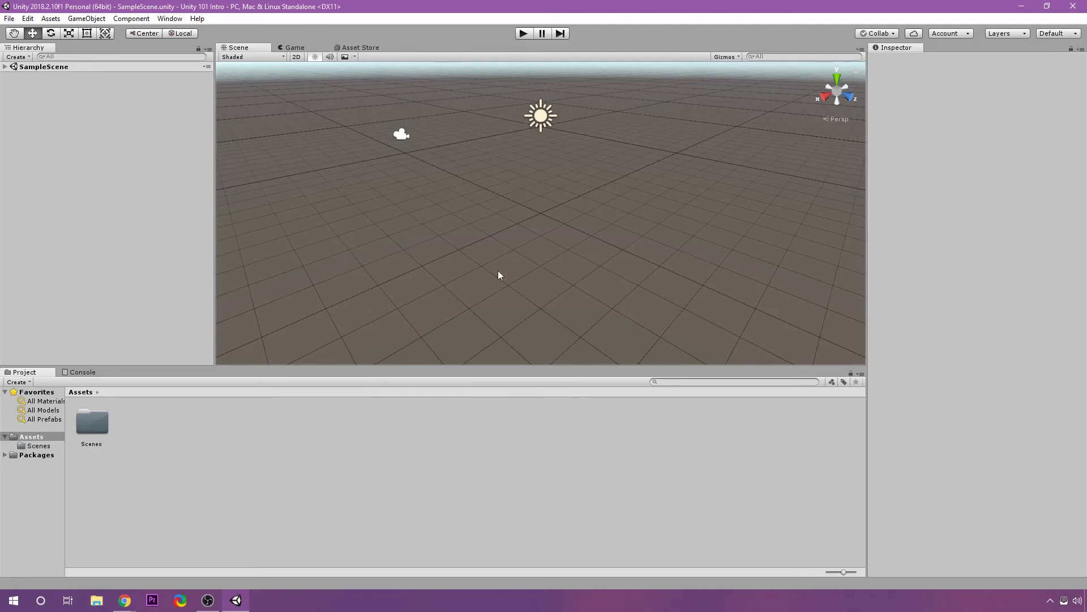
left_click(170, 18)
mouse_move(238, 60)
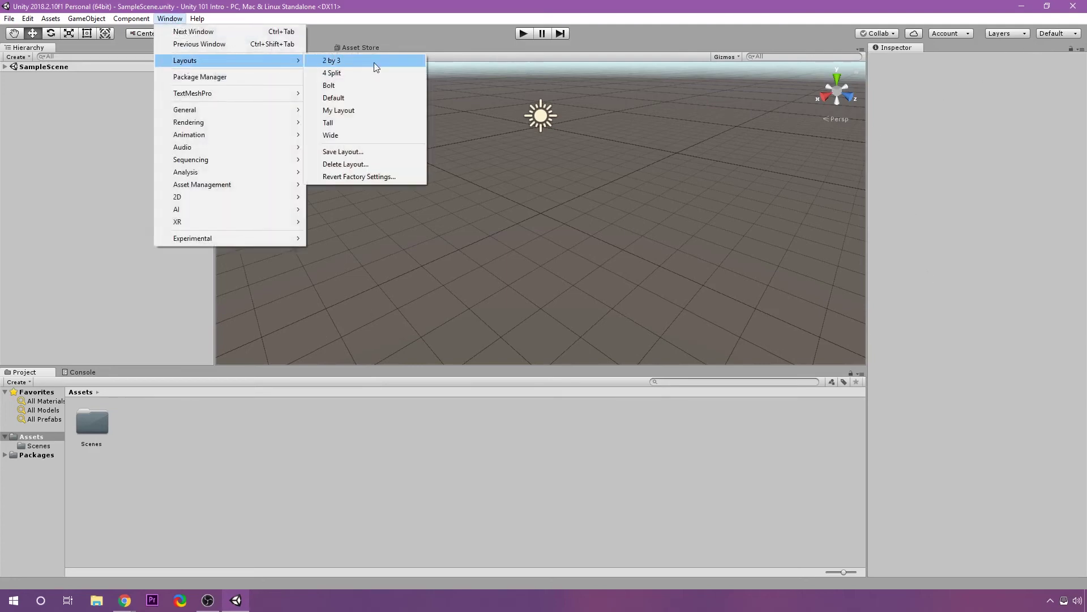
left_click(370, 108)
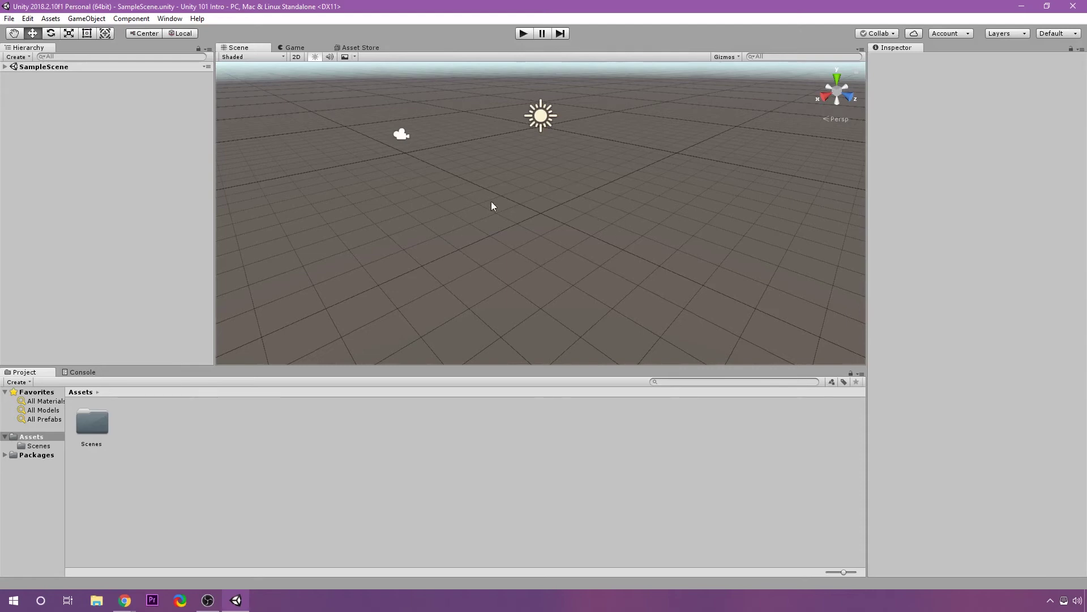
Select and deselect the Main Camera and Directional Light while panning the Scene view
scroll(481, 208, "up", 2)
left_click(421, 155)
left_click(595, 152)
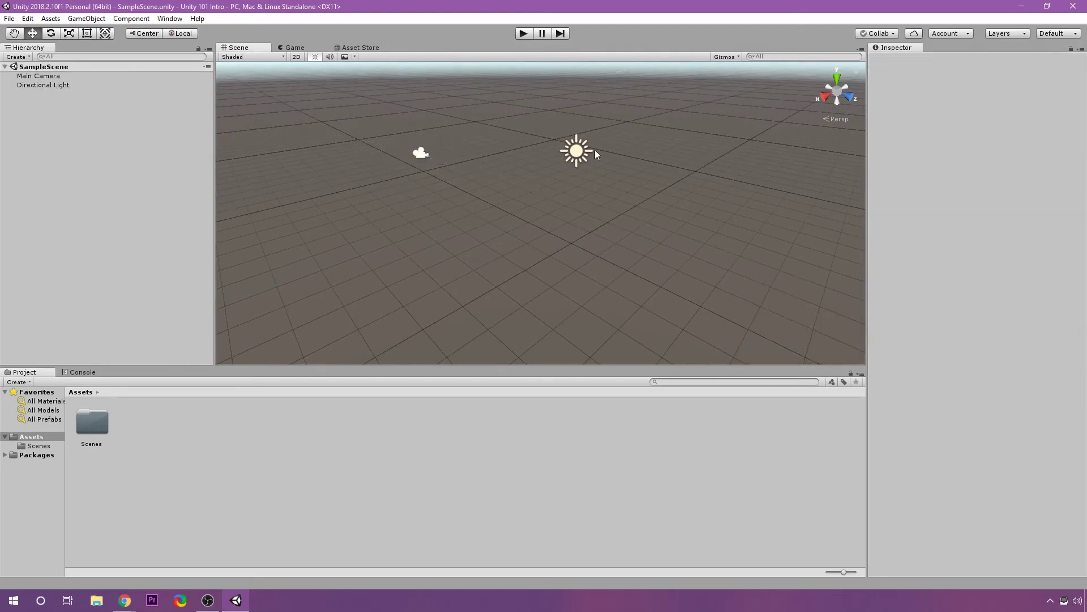
left_click(578, 152)
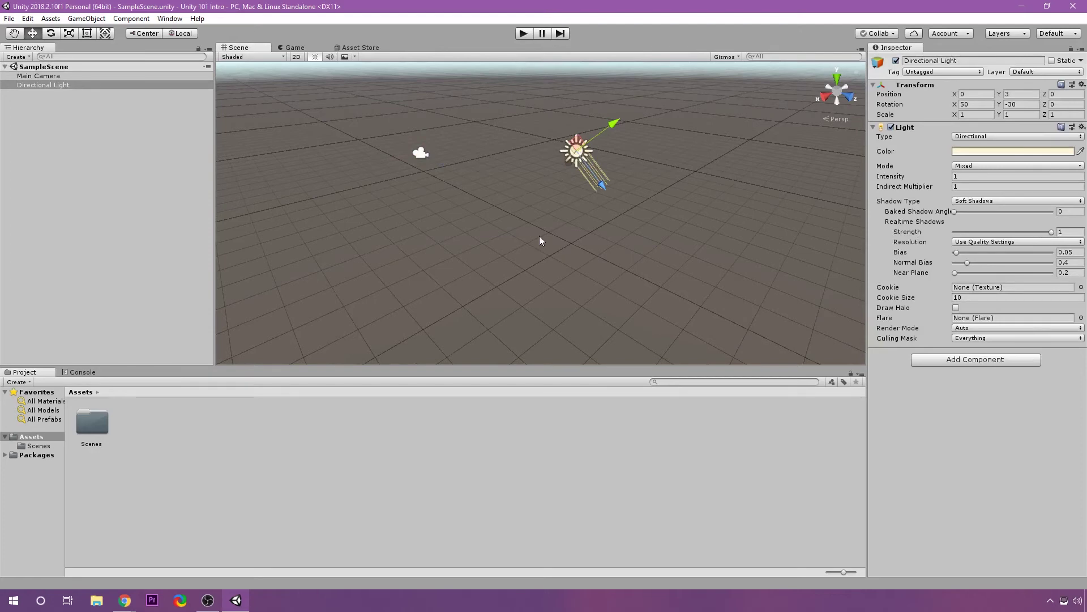
middle_click_drag(539, 235, 515, 211)
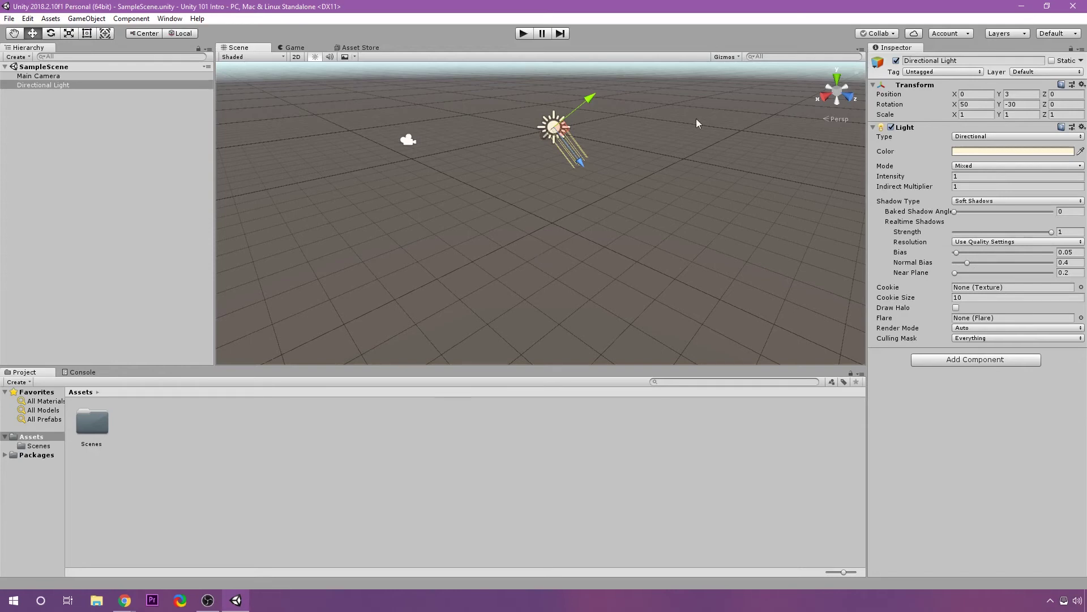
left_click(430, 279)
scroll(447, 207, "down", 2)
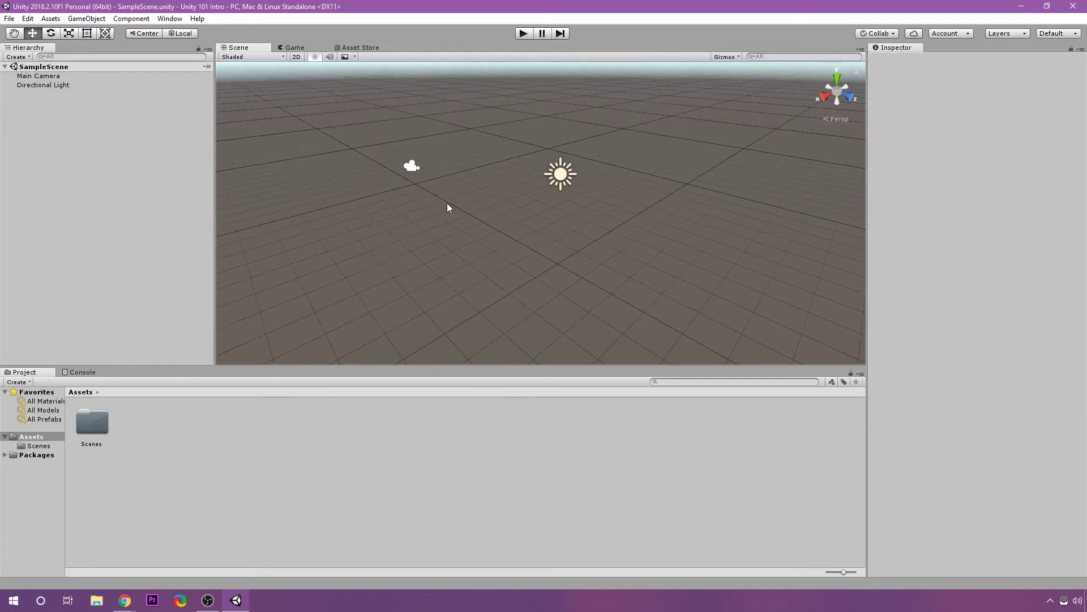
Add a 3D Object > Cube from the Hierarchy and preview it in the Game view
right_click(39, 112)
mouse_move(80, 218)
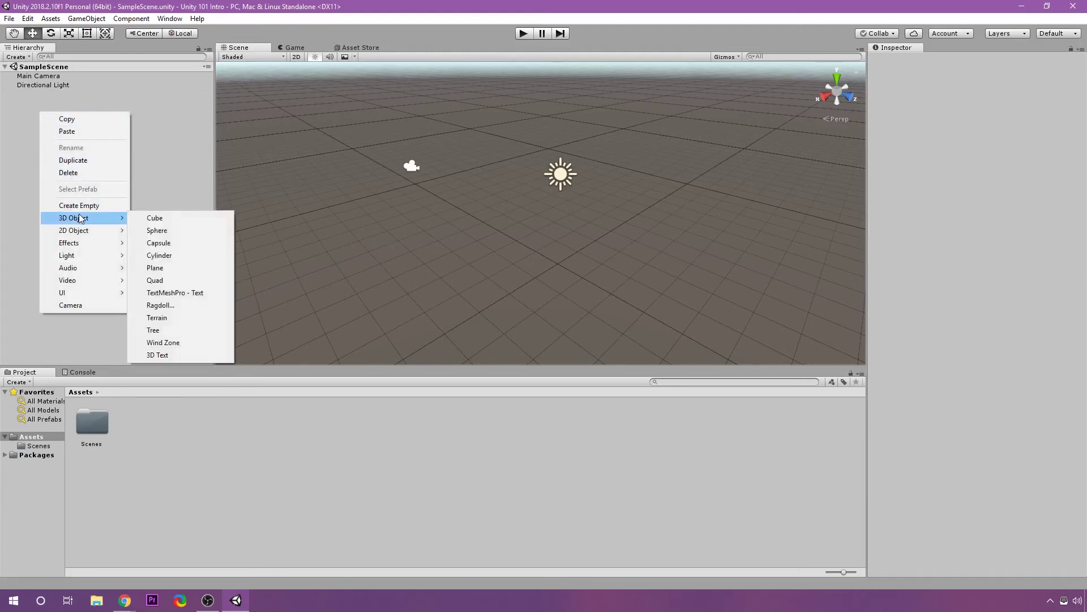
left_click(159, 222)
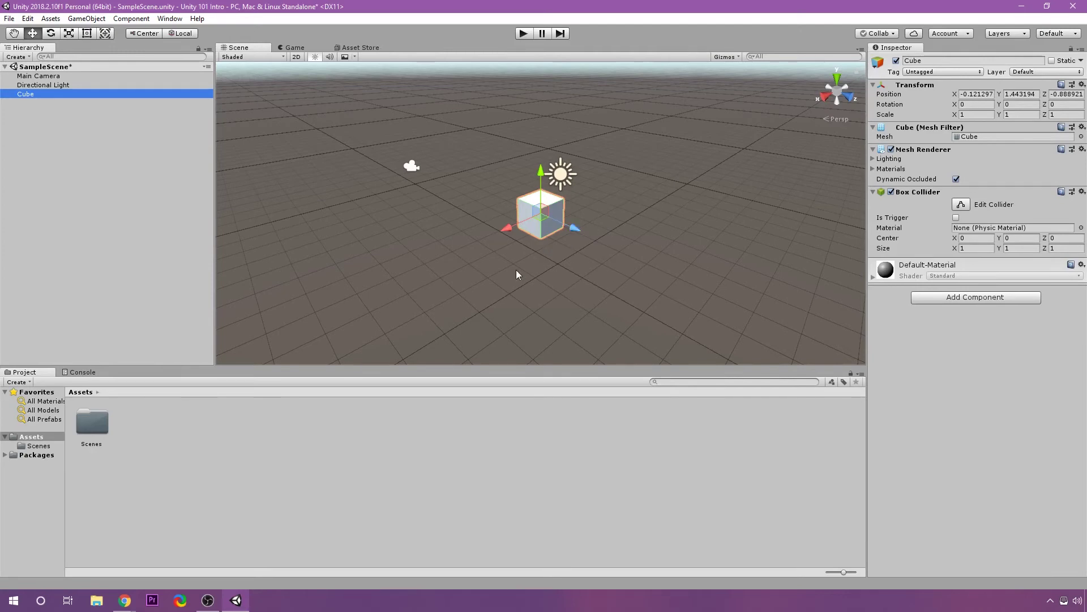
left_click(289, 48)
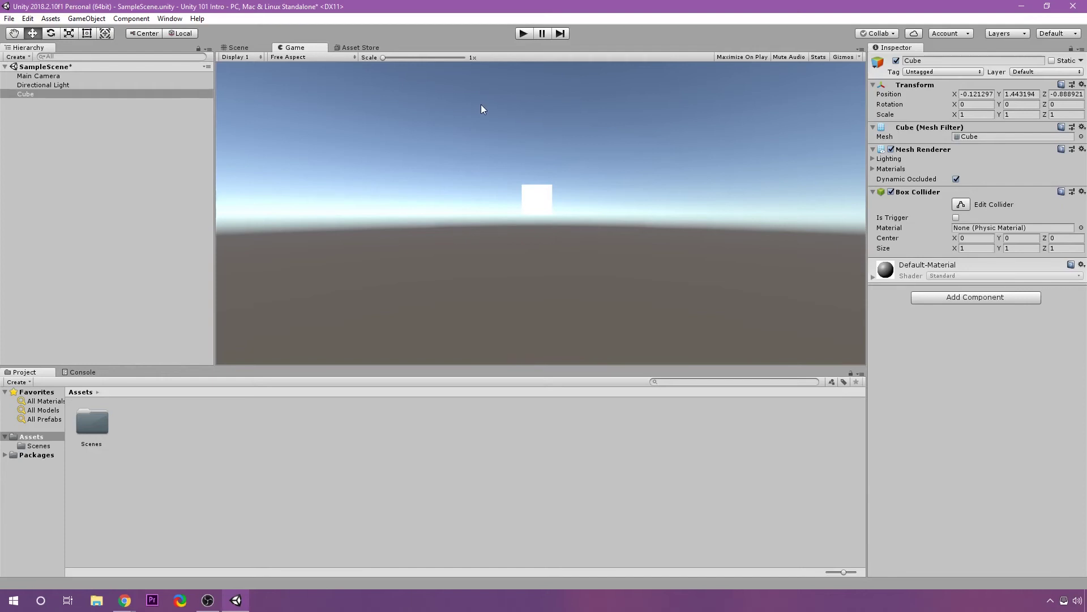
Return to the Scene view, pan around, and box-select then clear the three scene objects
key("ctrl+1")
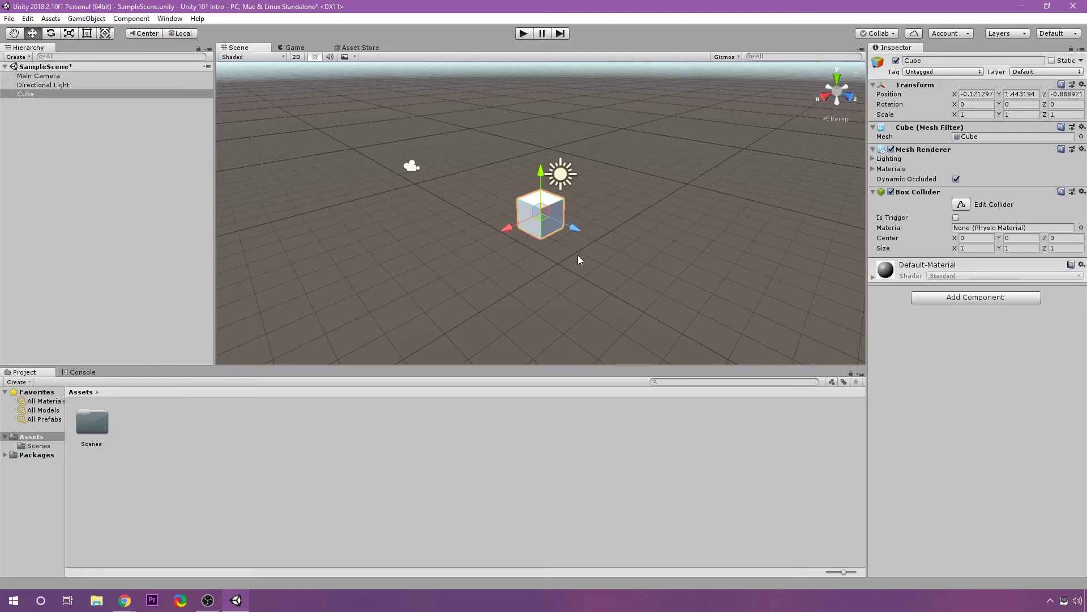
middle_click_drag(680, 171, 687, 117)
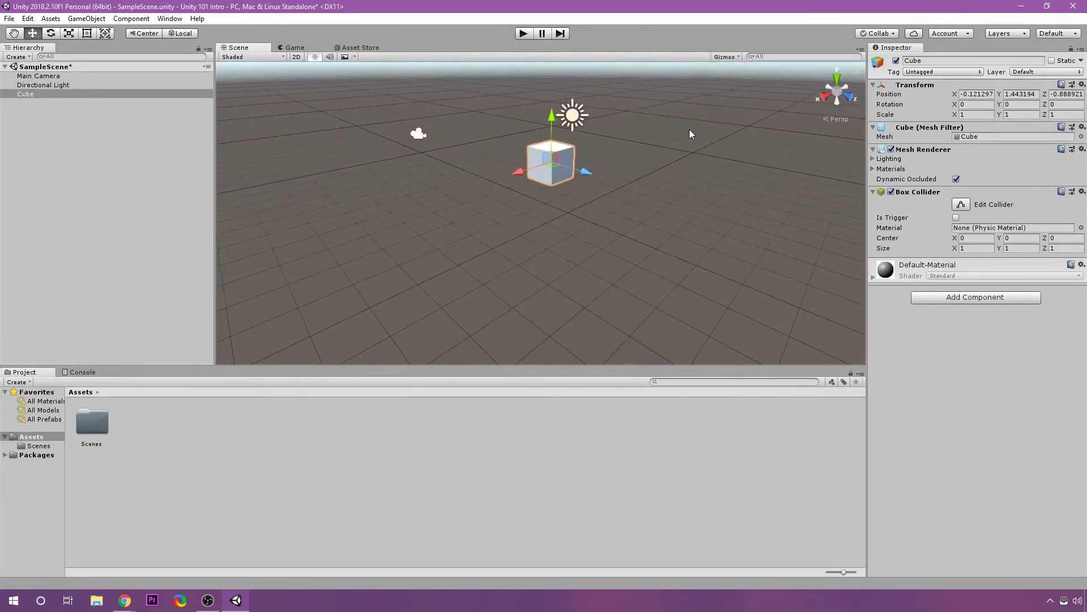
left_click_drag(689, 130, 286, 249)
left_click_drag(324, 85, 751, 284)
left_click(664, 163)
Orbit and pan the view to look at the cube from a low angle
left_click_drag(697, 153, 637, 167, "alt")
middle_click_drag(670, 126, 706, 121)
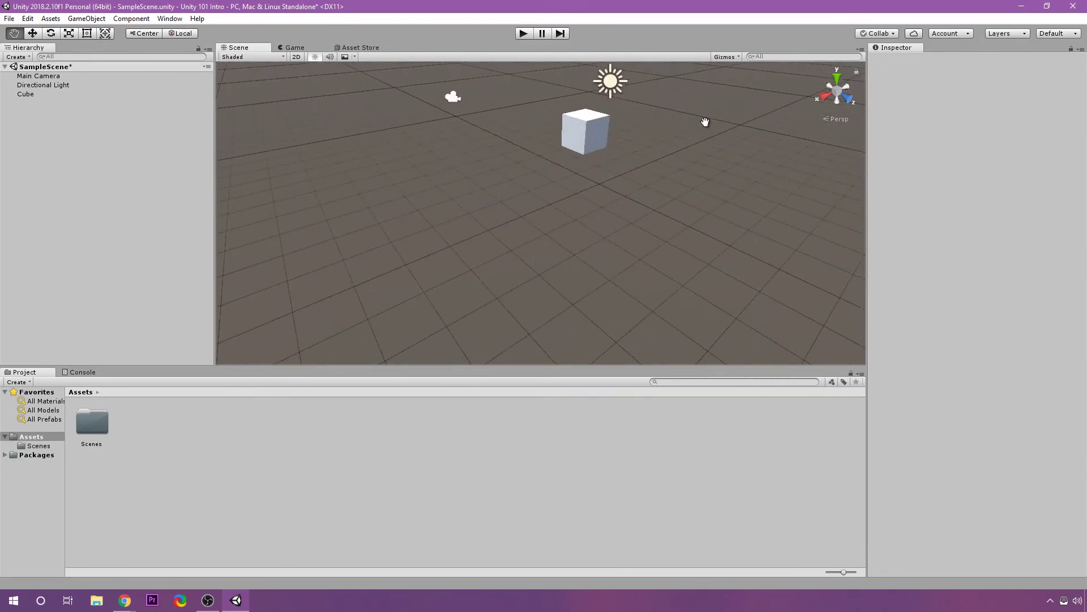
middle_click_drag(711, 194, 507, 229)
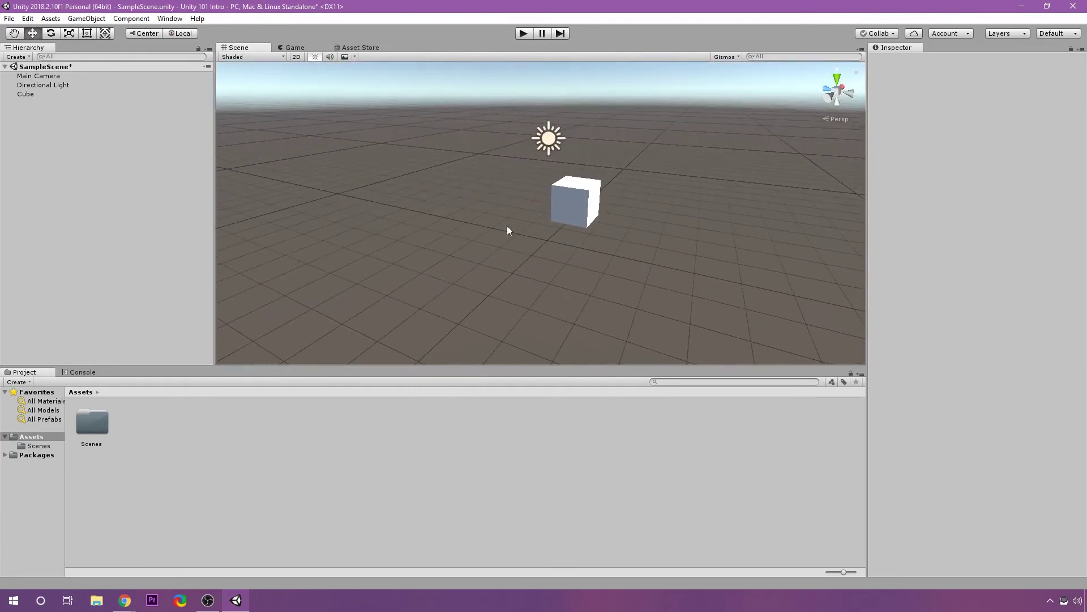
mouse_move(636, 260)
left_mouse_down("alt")
mouse_move(621, 257)
mouse_move(651, 228)
mouse_move(648, 252)
mouse_move(647, 240)
mouse_move(631, 242)
left_mouse_up("alt")
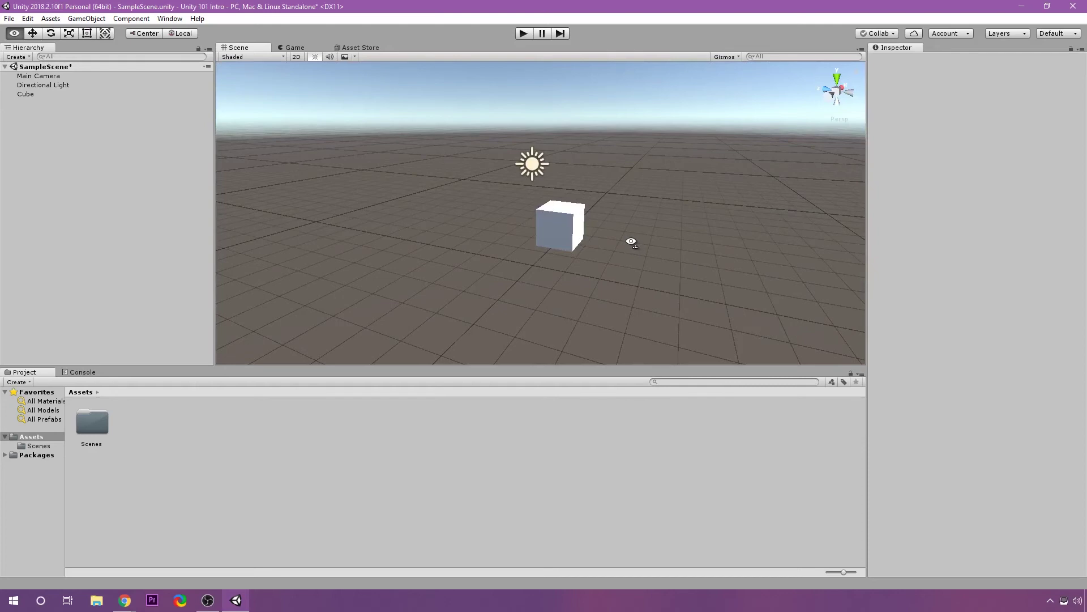
left_click_drag(631, 242, 584, 256, "alt")
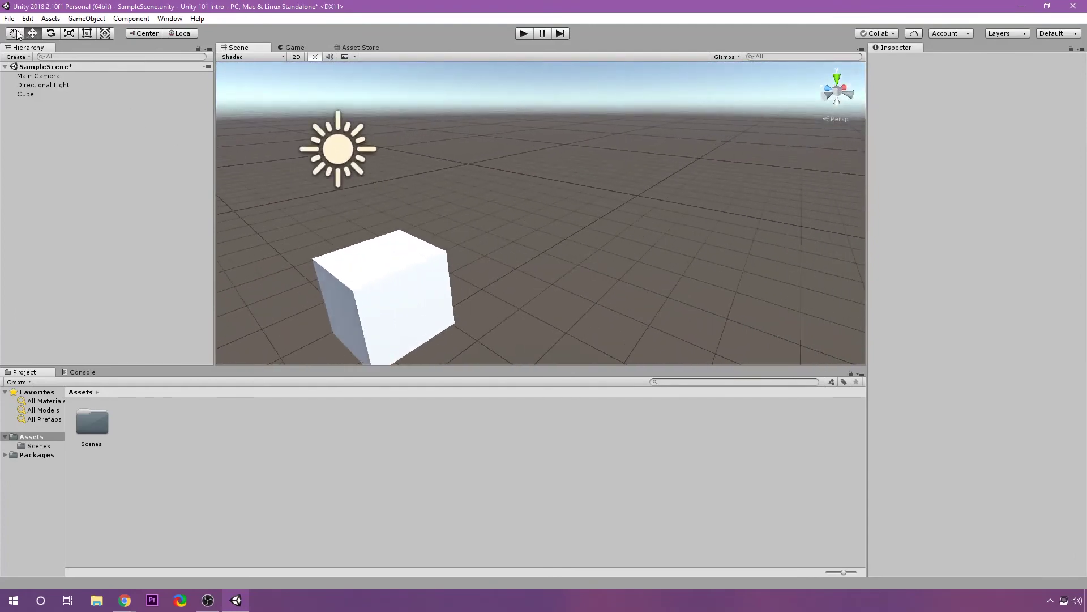
Pan slightly, then cycle through the Q, W, E, R, T and Y transform tools
key("q")
left_click_drag(315, 213, 434, 179)
key("w")
key("e")
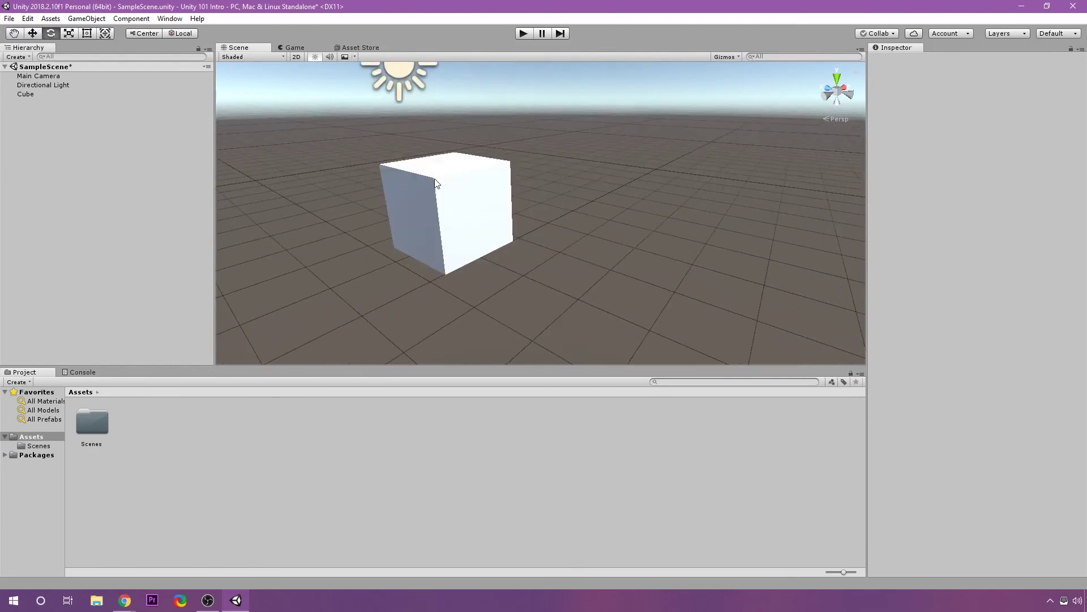
key("r")
key("t")
key("y")
Cycle the tools again, return to the Hand tool, centre the cube, and toggle isometric view
key("w")
key("r")
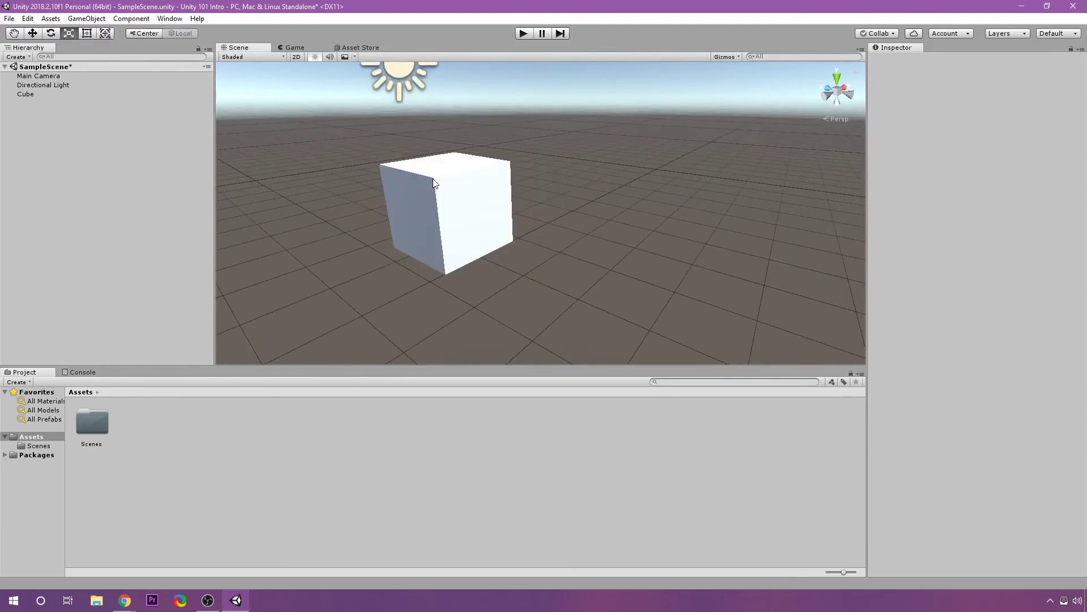
key("e")
key("q")
key("e")
key("q")
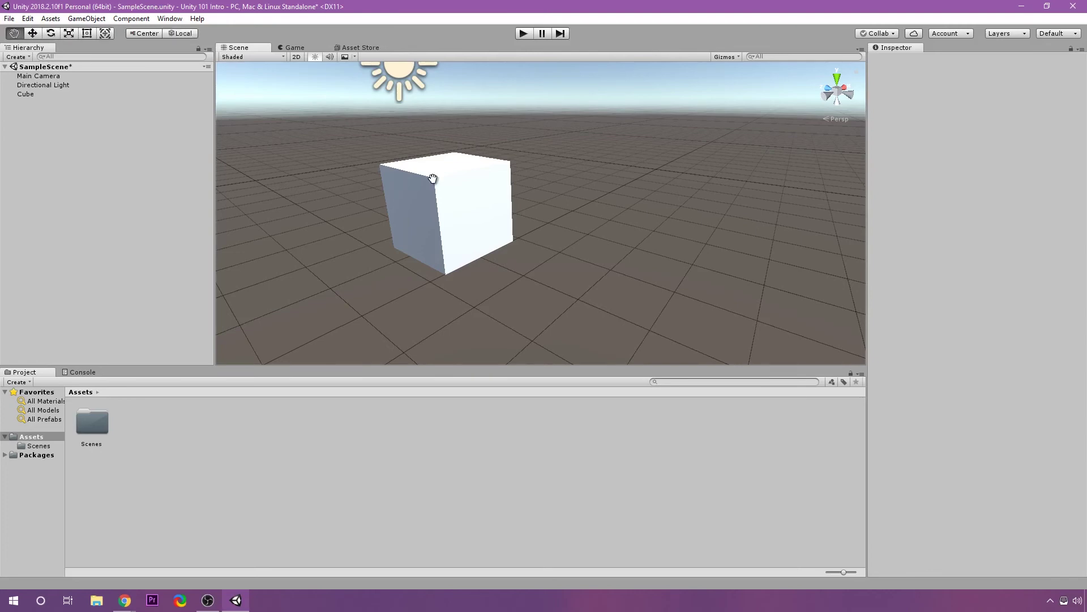
left_click_drag(469, 218, 629, 171)
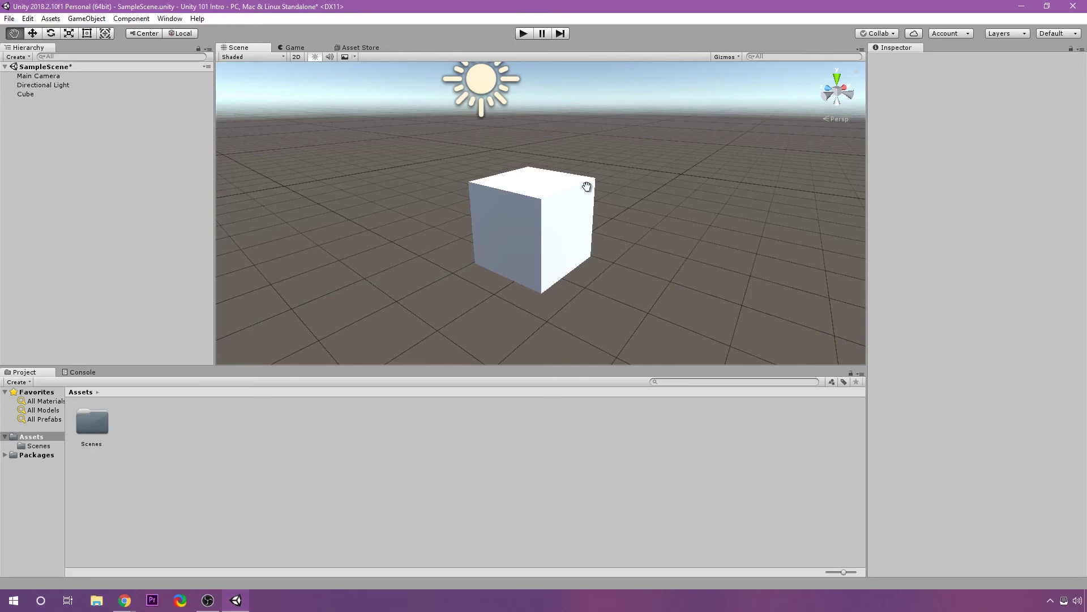
left_click(839, 95)
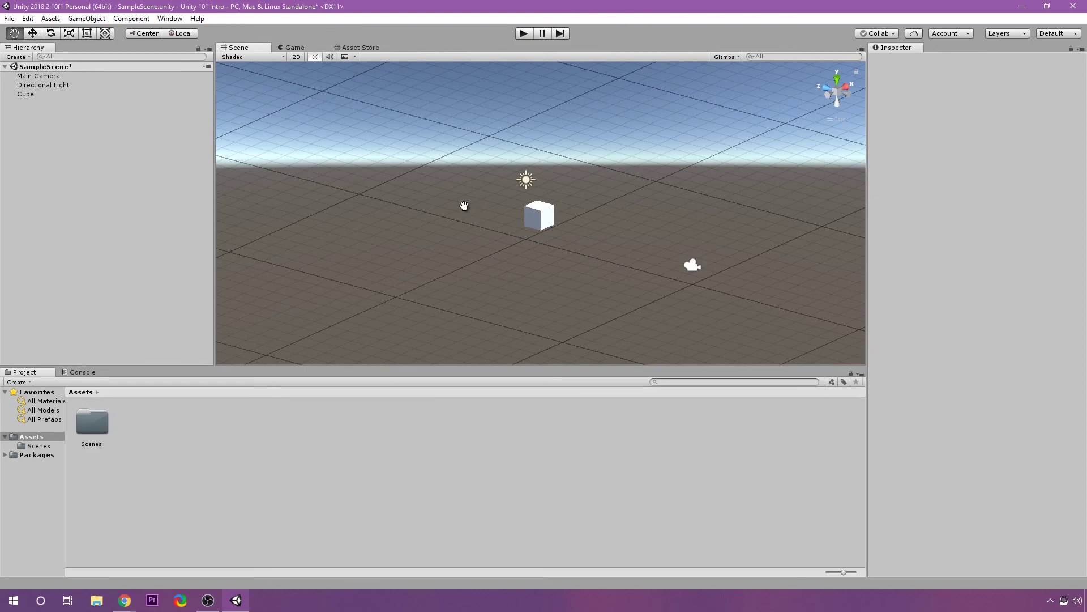
Select the Cube in the Hierarchy to show its components in the Inspector
left_click(32, 96)
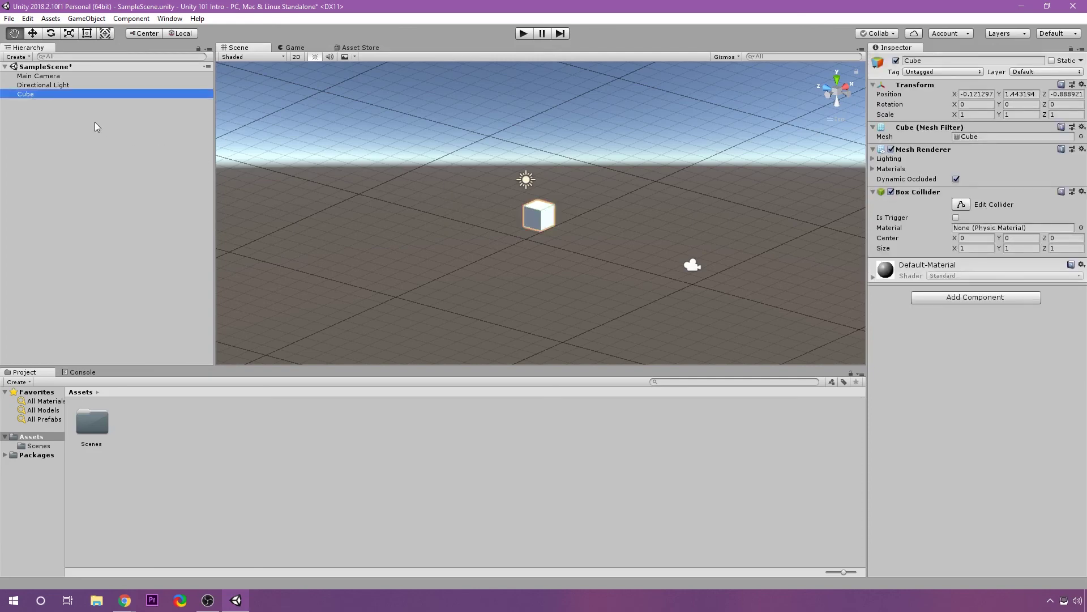
Duplicate the Cube with Ctrl+D and move Cube (1) to about X 10.85, Z 7.83
key("ctrl+d")
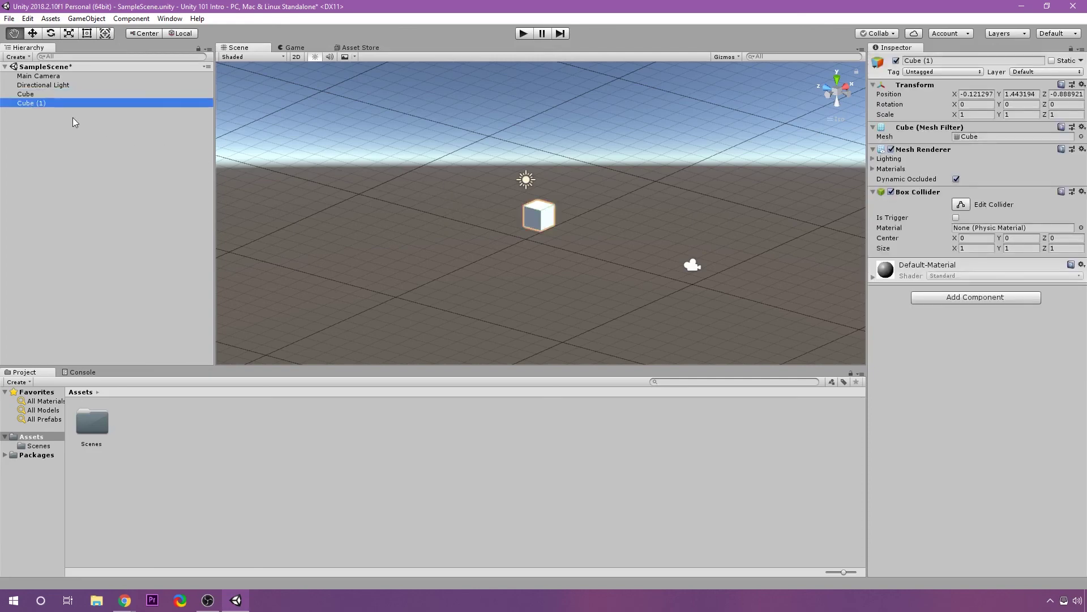
left_click(33, 35)
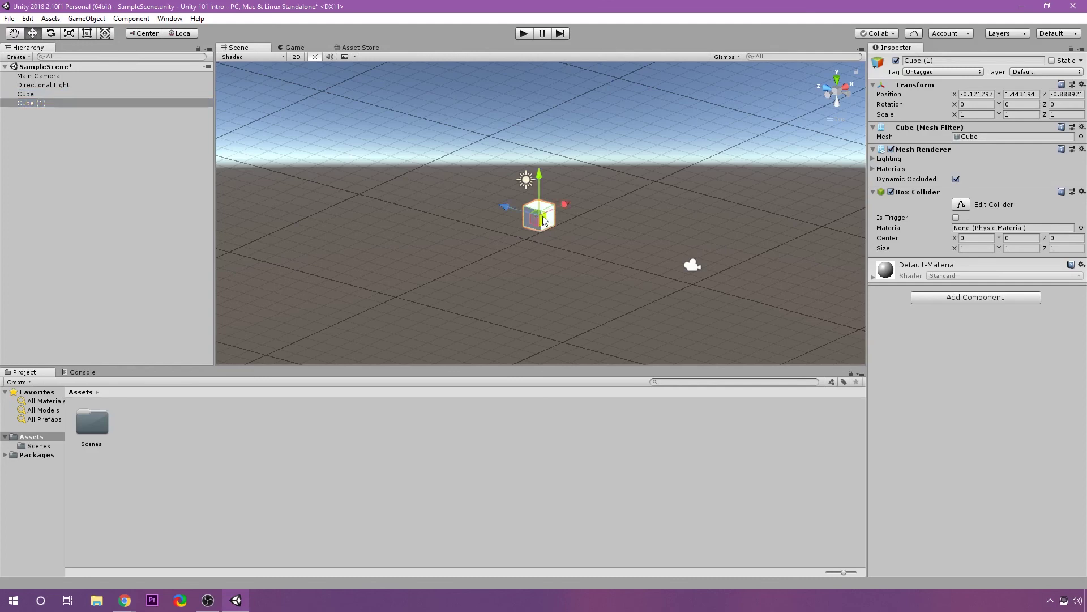
left_click_drag(542, 218, 539, 117)
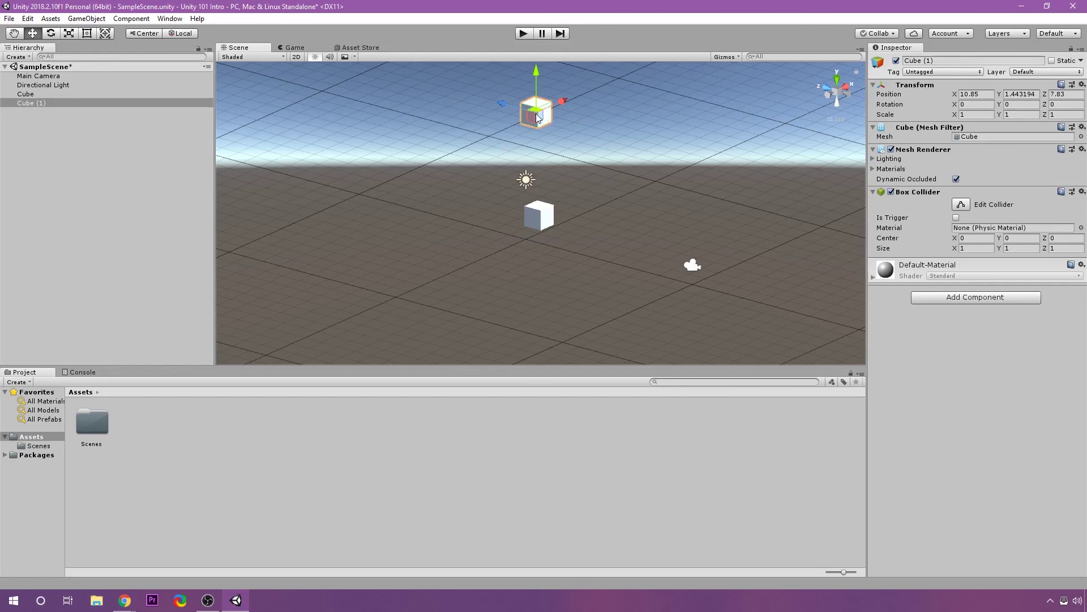
In perspective view, drag Cube (1) out to X 38.42, Z 30.91, then switch back to isometric
left_click(836, 91)
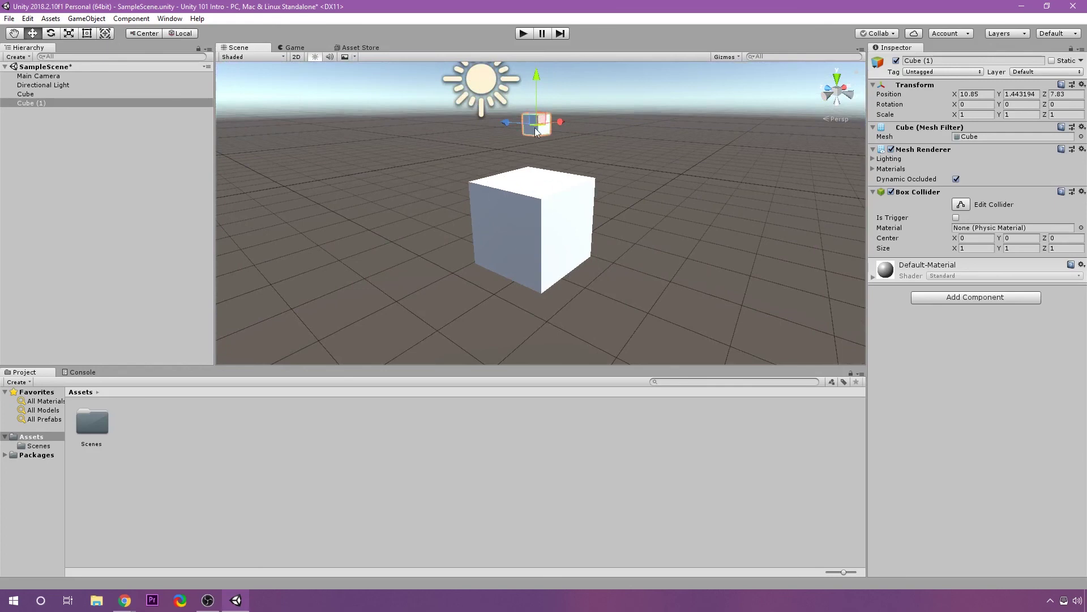
left_click_drag(535, 127, 532, 109)
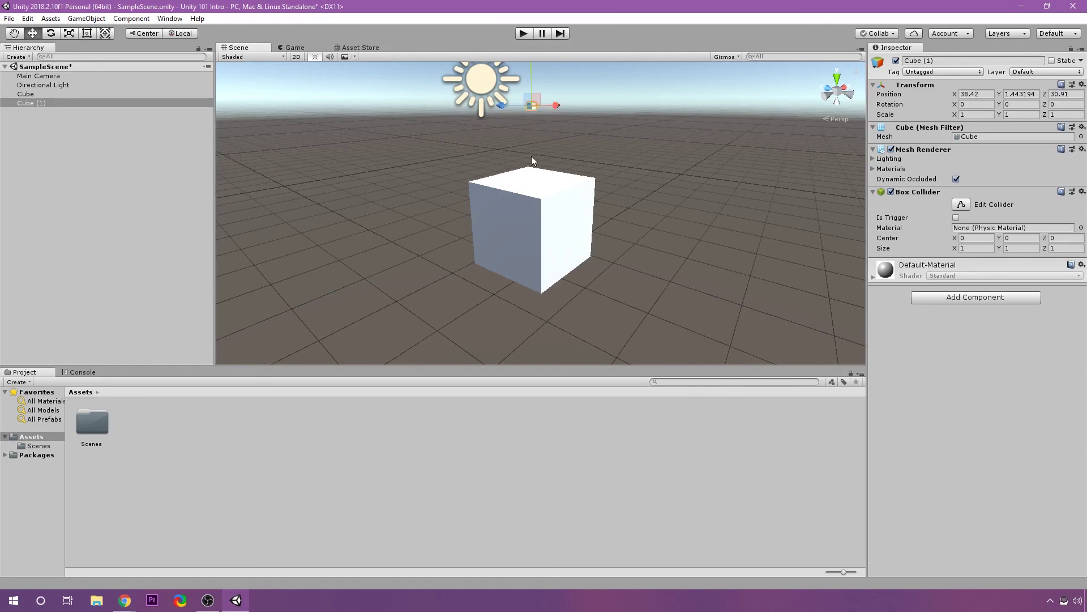
left_click(838, 92)
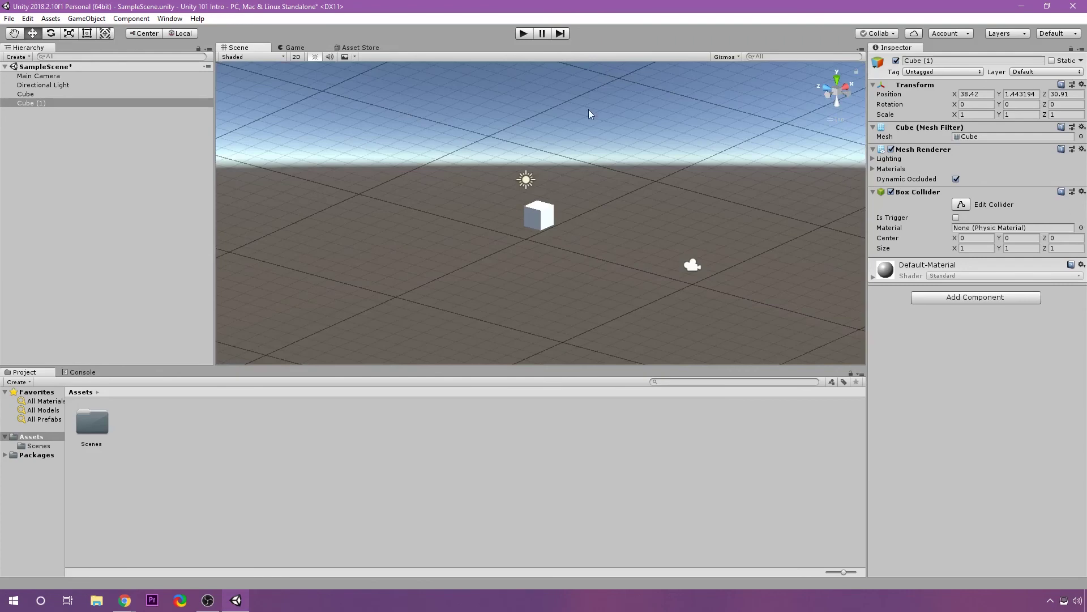
Pan and zoom out to frame both cubes, then deselect Cube (1)
middle_click_drag(589, 114, 559, 238)
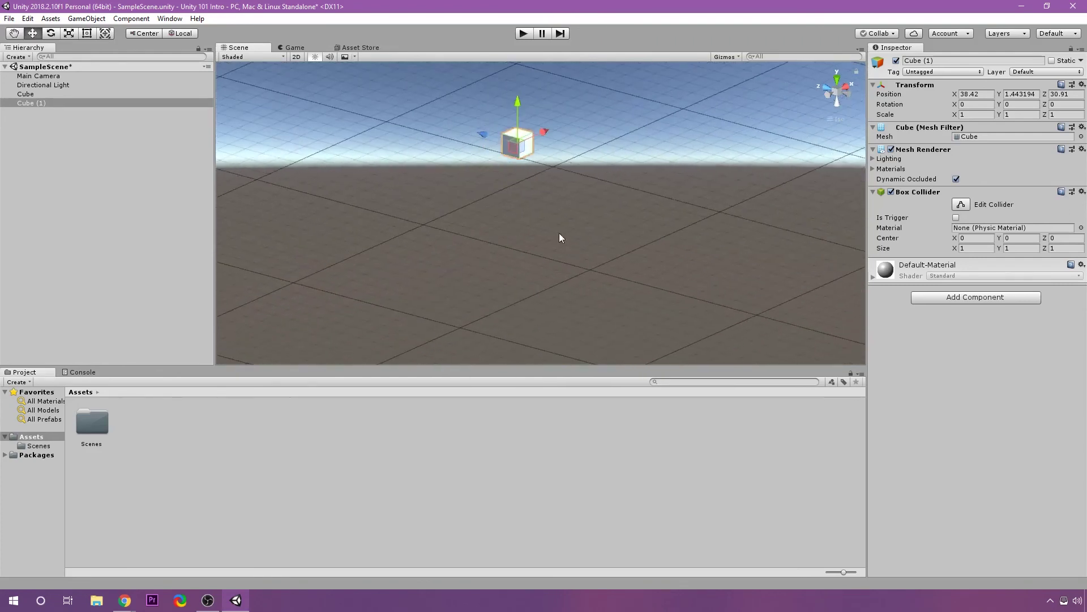
scroll(513, 299, "down", 5)
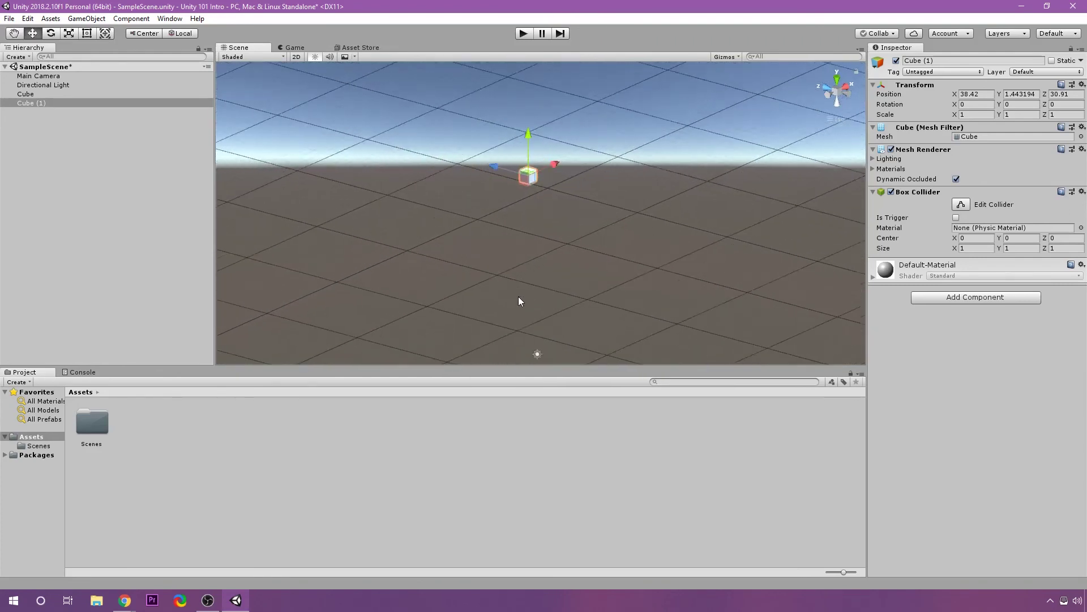
mouse_move(525, 297)
middle_mouse_down()
mouse_move(518, 256)
mouse_move(528, 287)
middle_mouse_up()
left_click(566, 228)
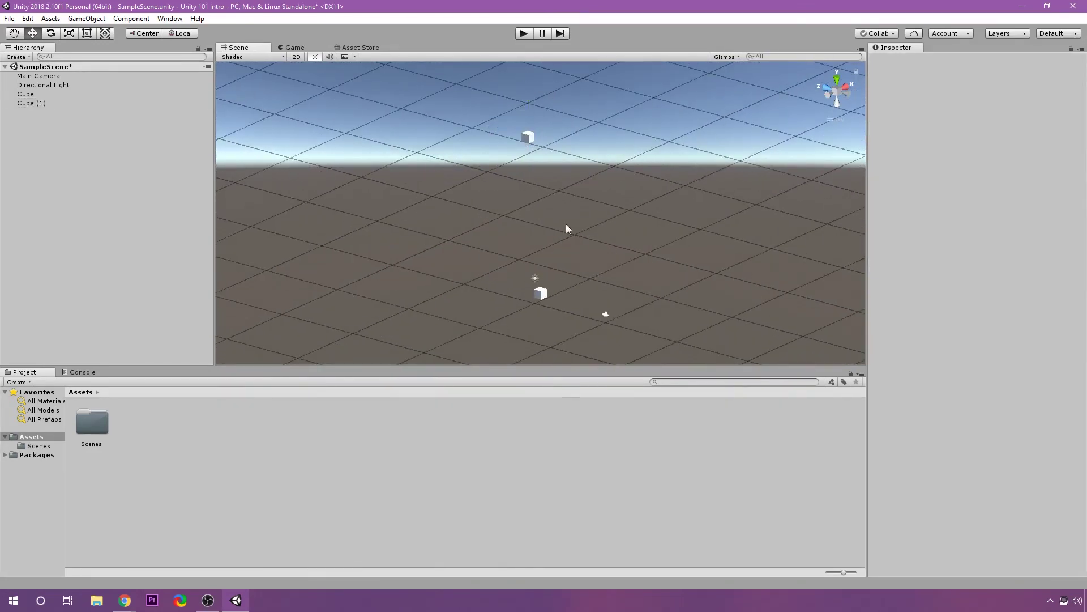